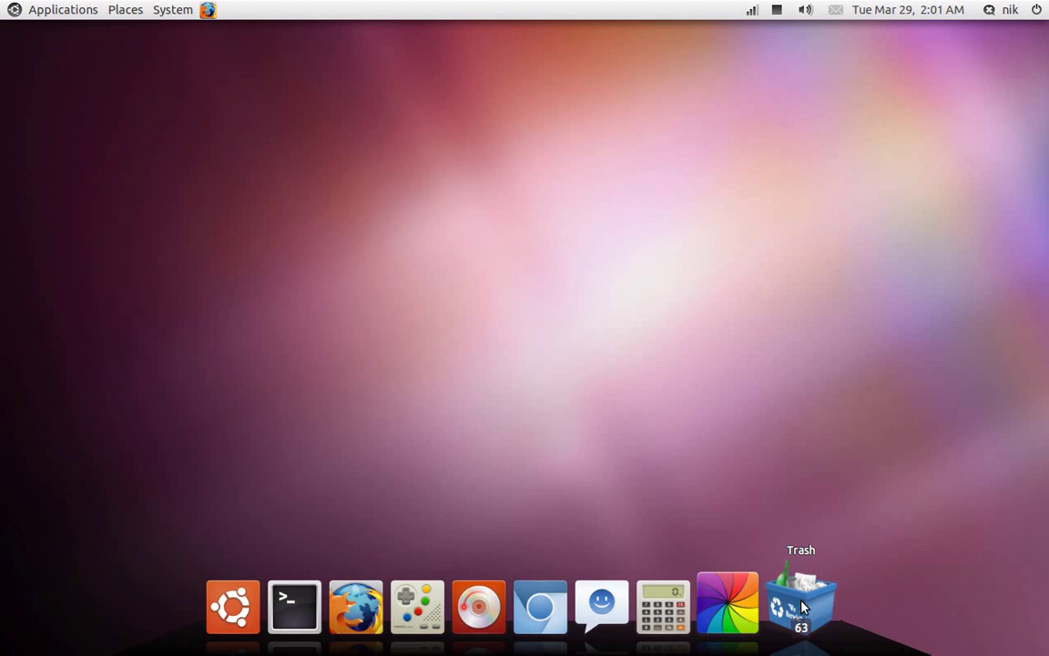
# Open the Trash applet's configuration page and keep the (Local) default theme.
pyautogui.rightClick(803, 608)
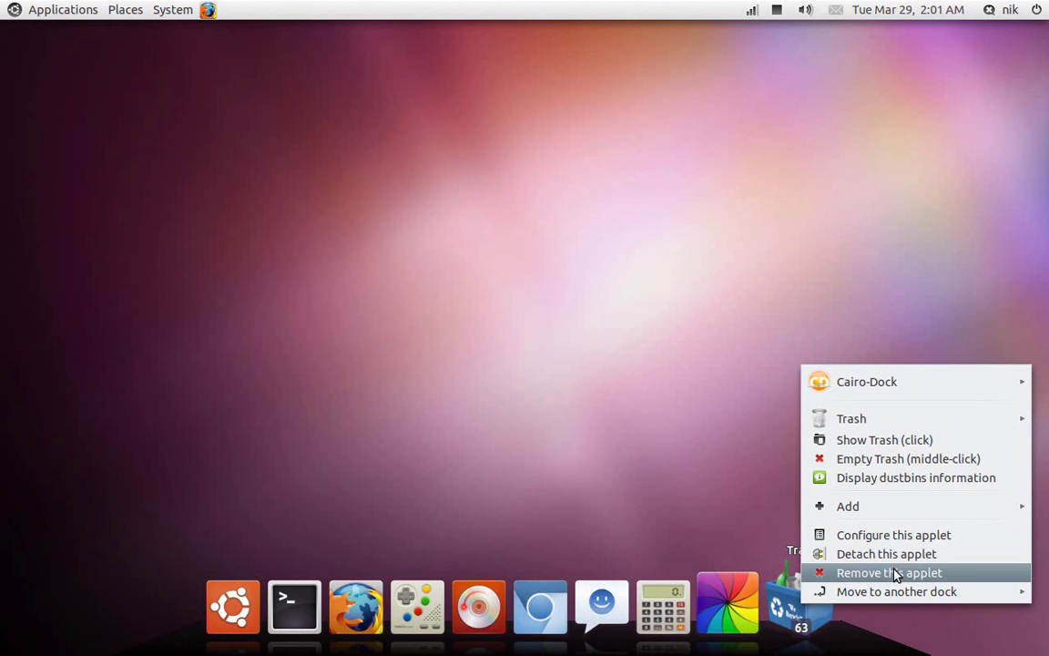
pyautogui.click(930, 535)
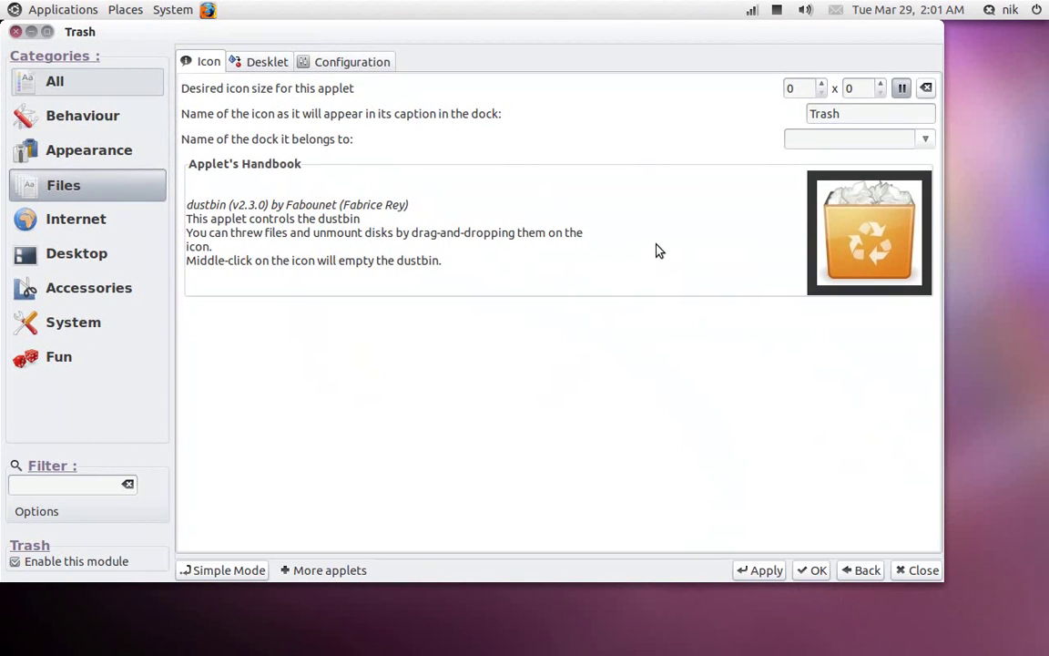
pyautogui.click(331, 68)
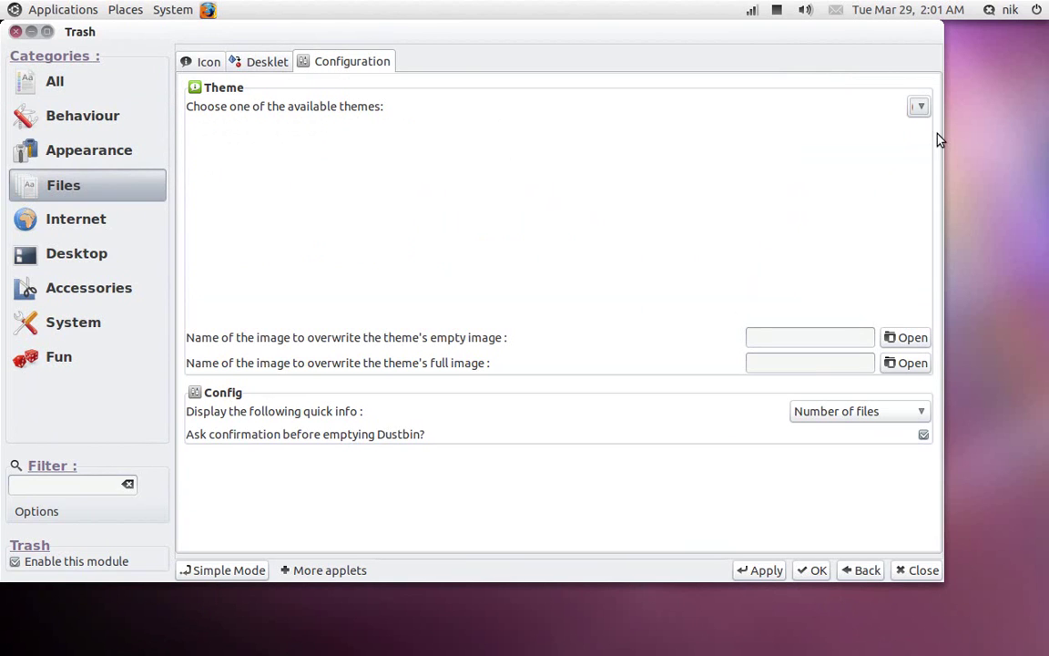
pyautogui.click(918, 110)
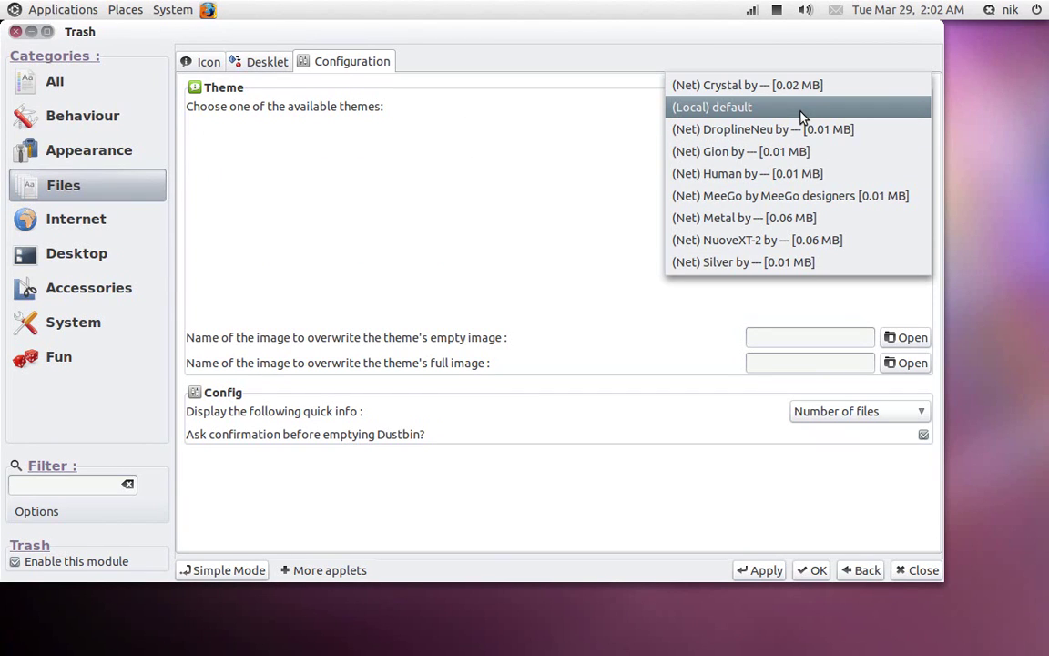
pyautogui.click(514, 208)
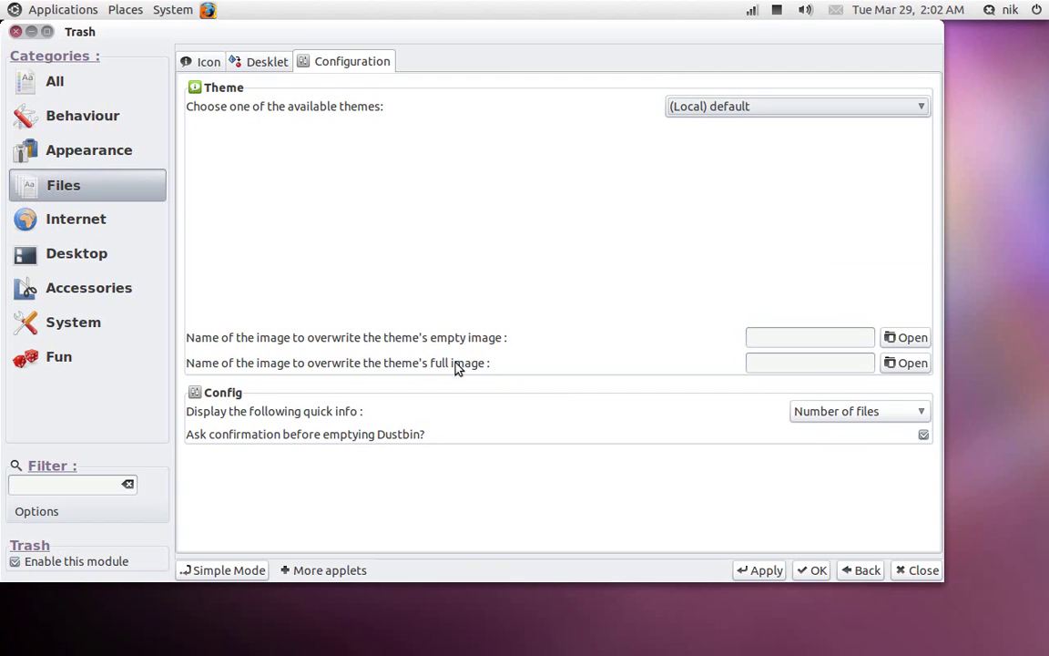
# Browse for the image overriding the theme's empty image, opening the folder /usr/share/icons/Faenza.
pyautogui.click(897, 338)
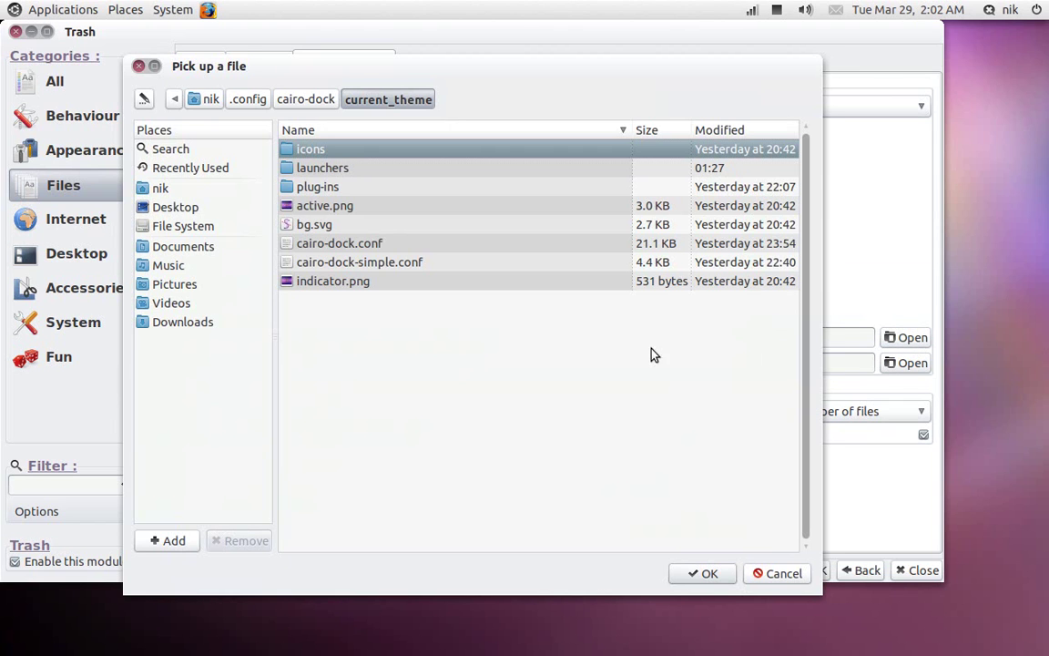
pyautogui.click(206, 228)
pyautogui.click(414, 344)
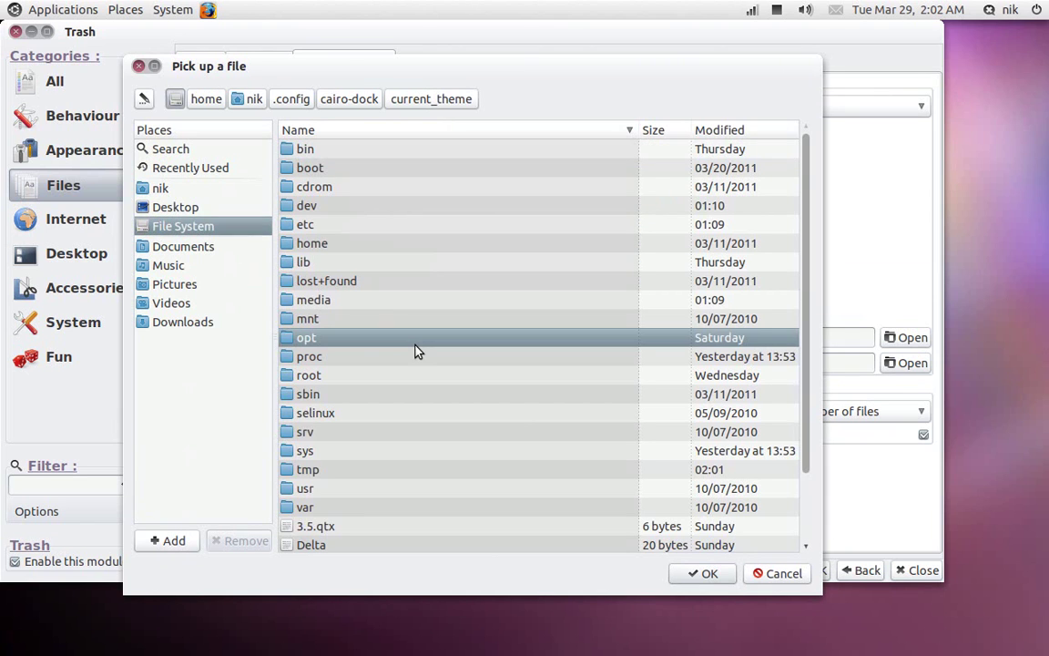
pyautogui.write('us')
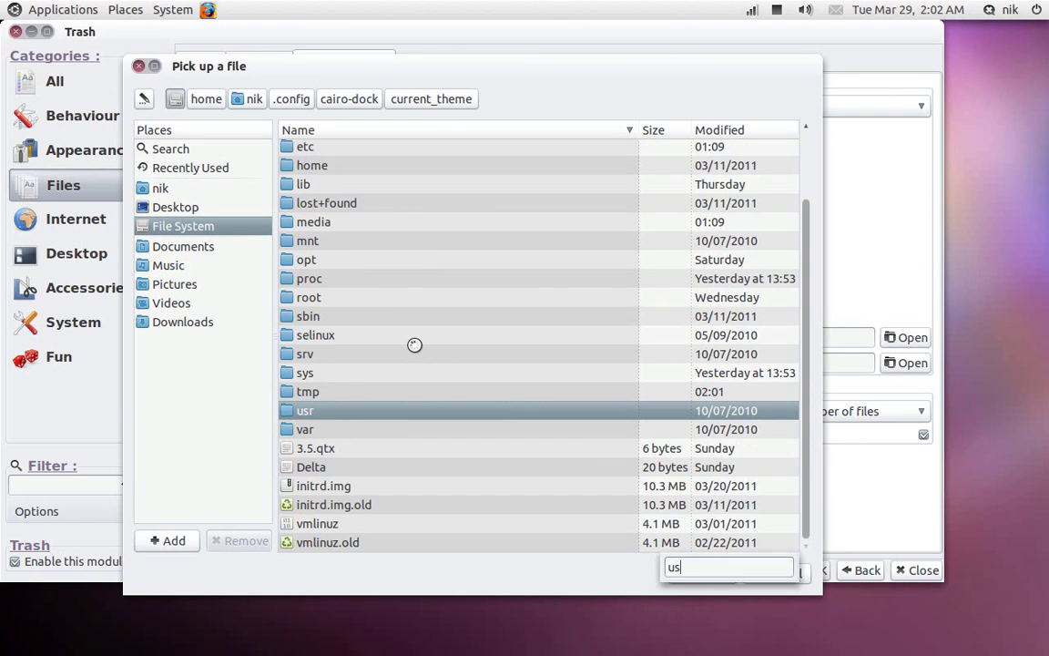
pyautogui.press('Return')
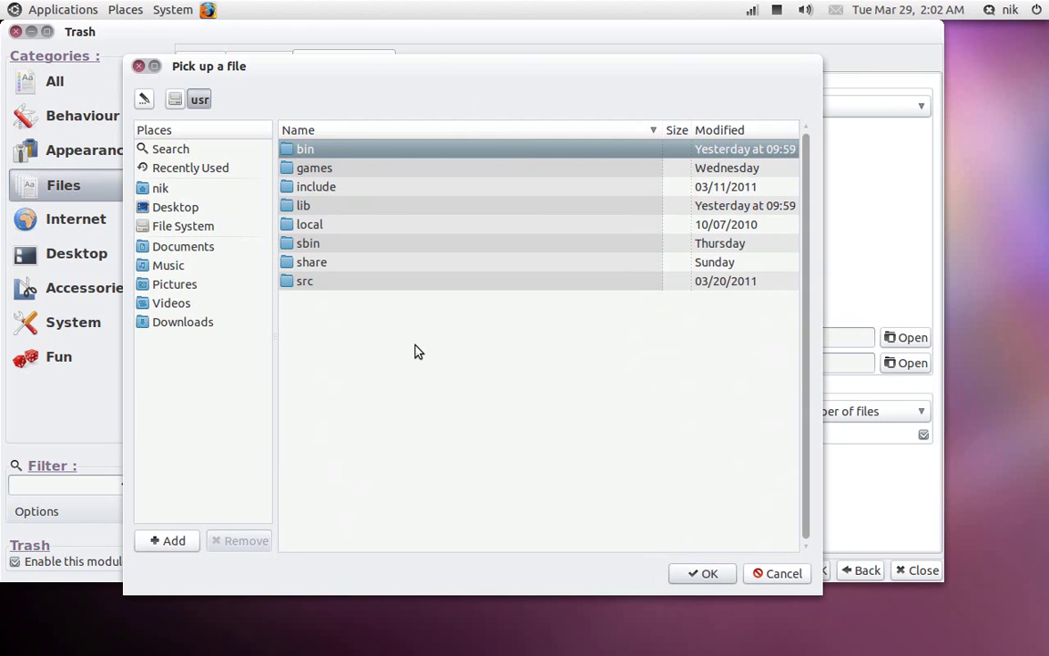
pyautogui.write('sh')
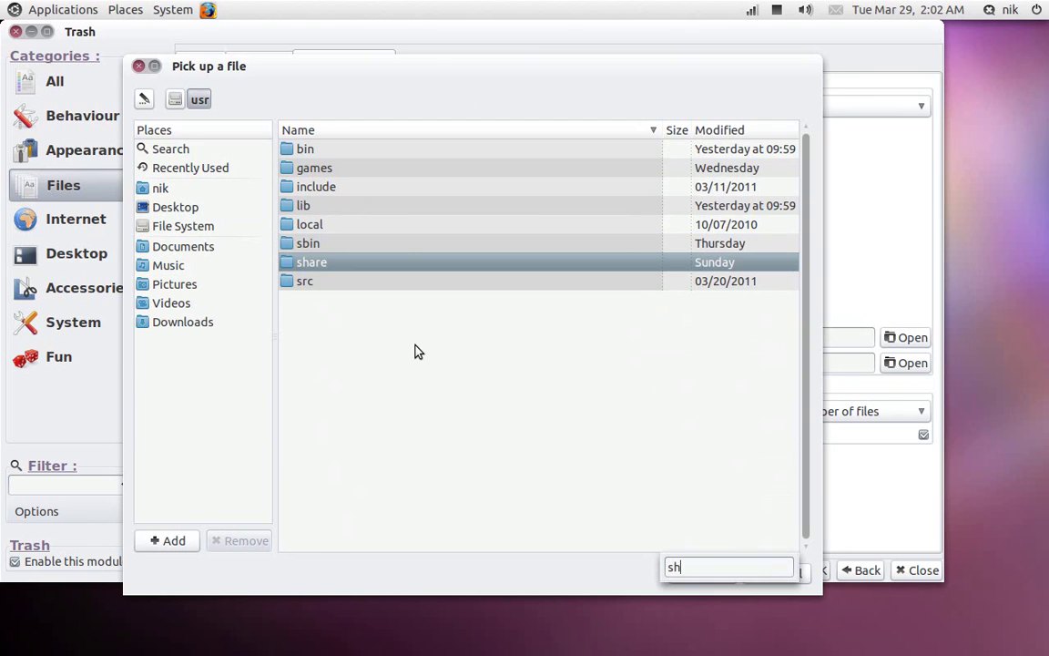
pyautogui.press('Return')
pyautogui.write('ic')
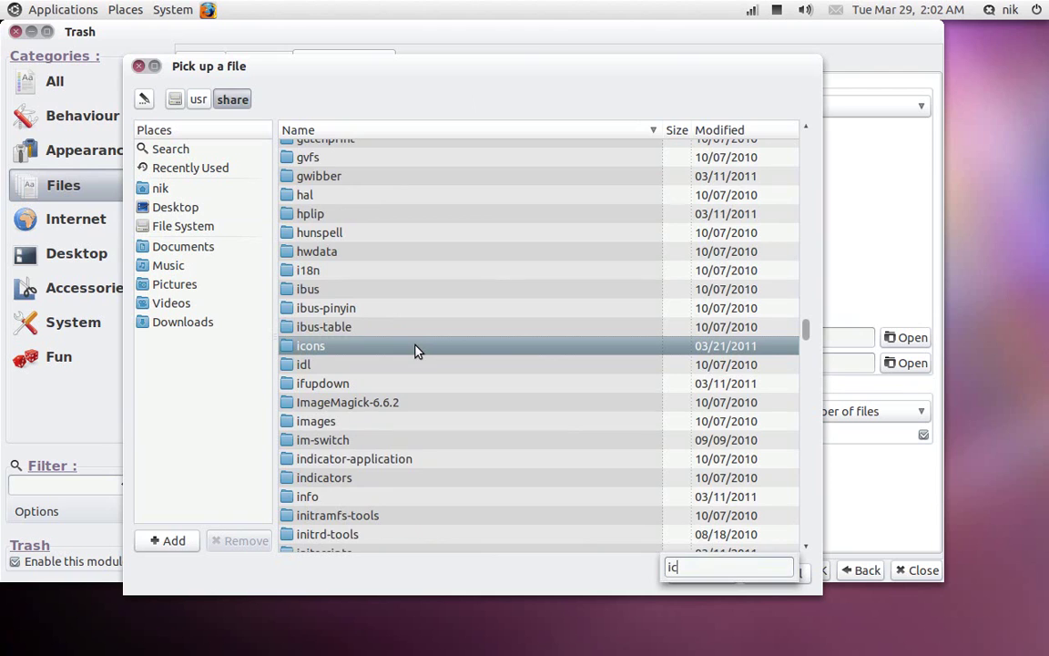
pyautogui.press('Return')
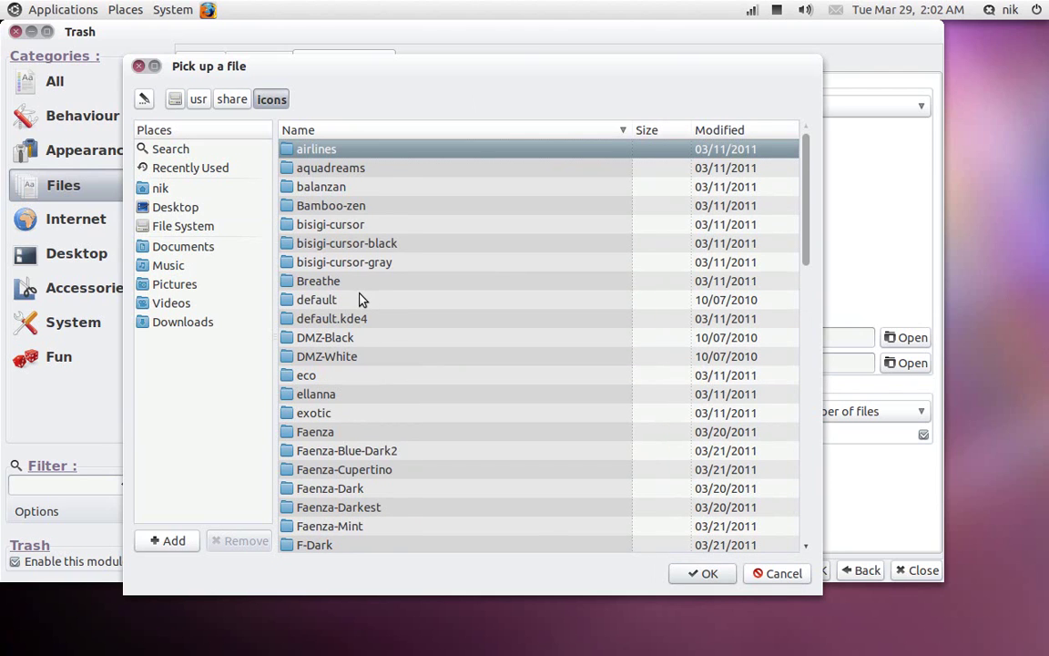
pyautogui.write('f')
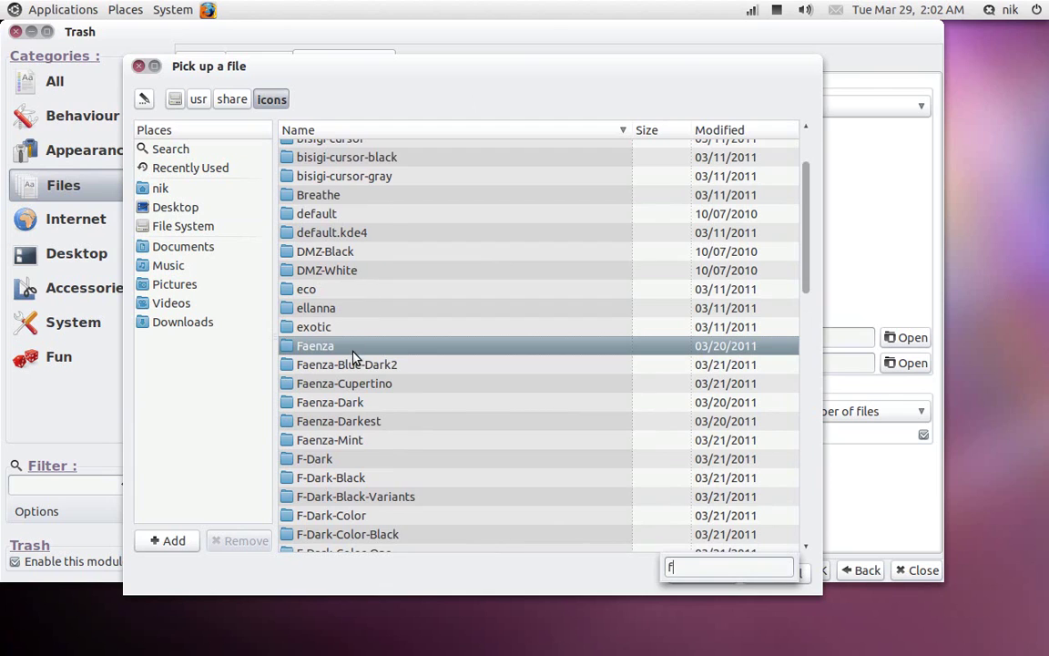
pyautogui.press('Return')
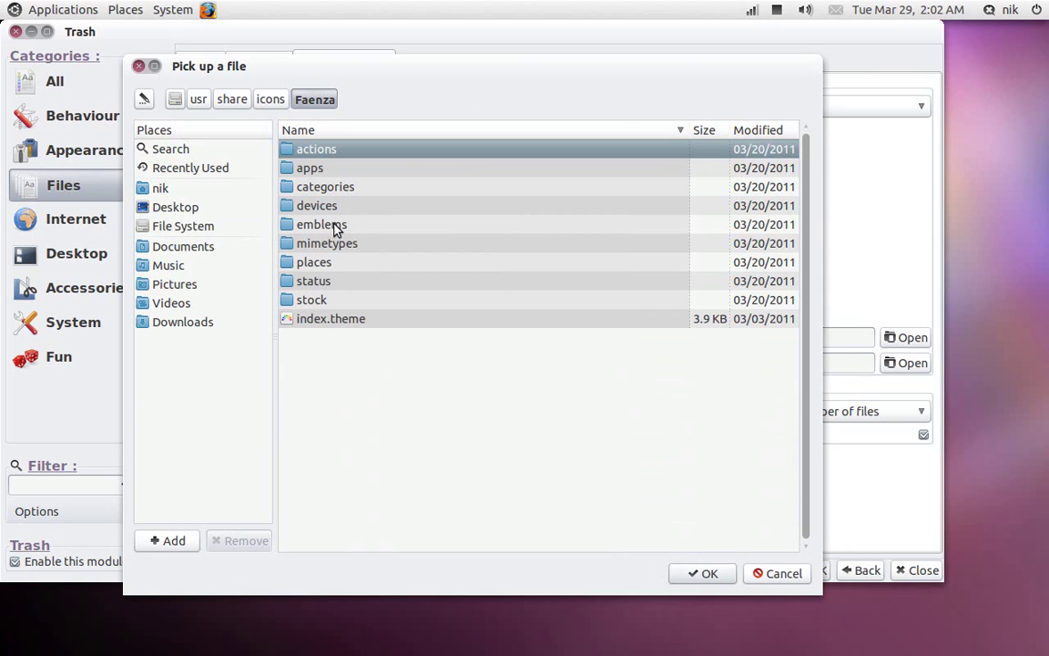
# Look through the Faenza theme's status/scalable folder for trash icons and preview xfce-trash-full.svg.
pyautogui.doubleClick(334, 277)
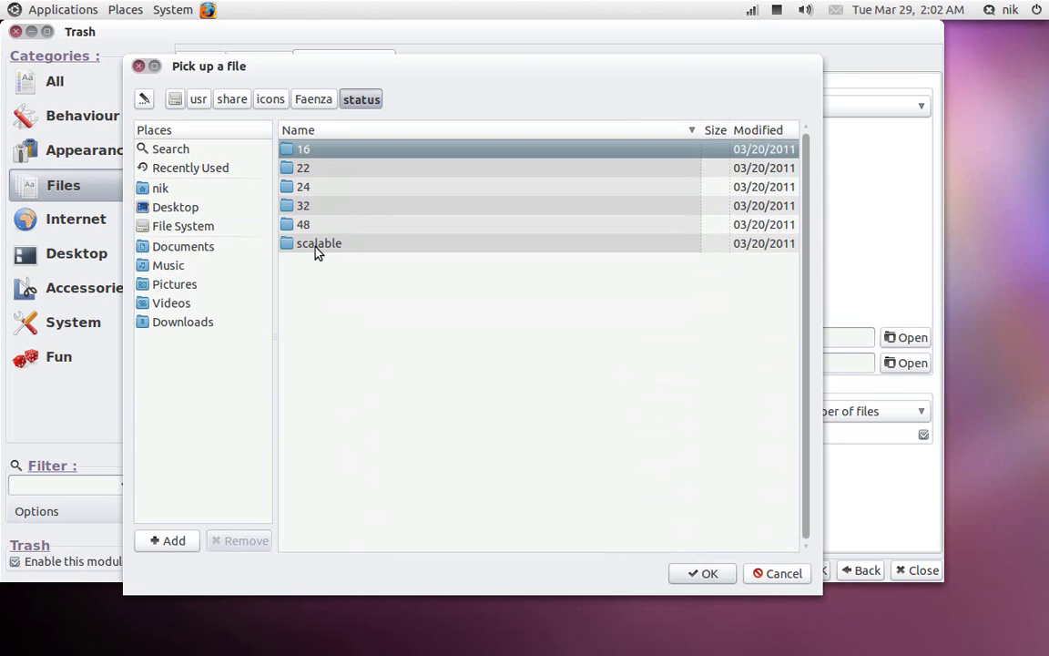
pyautogui.click(319, 253)
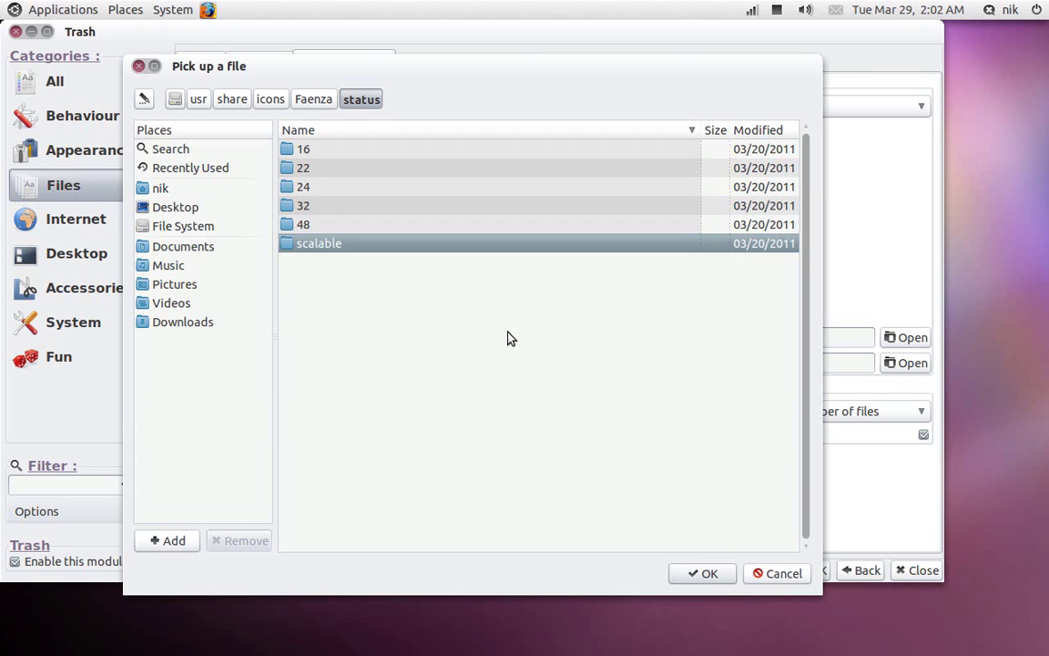
pyautogui.click(698, 571)
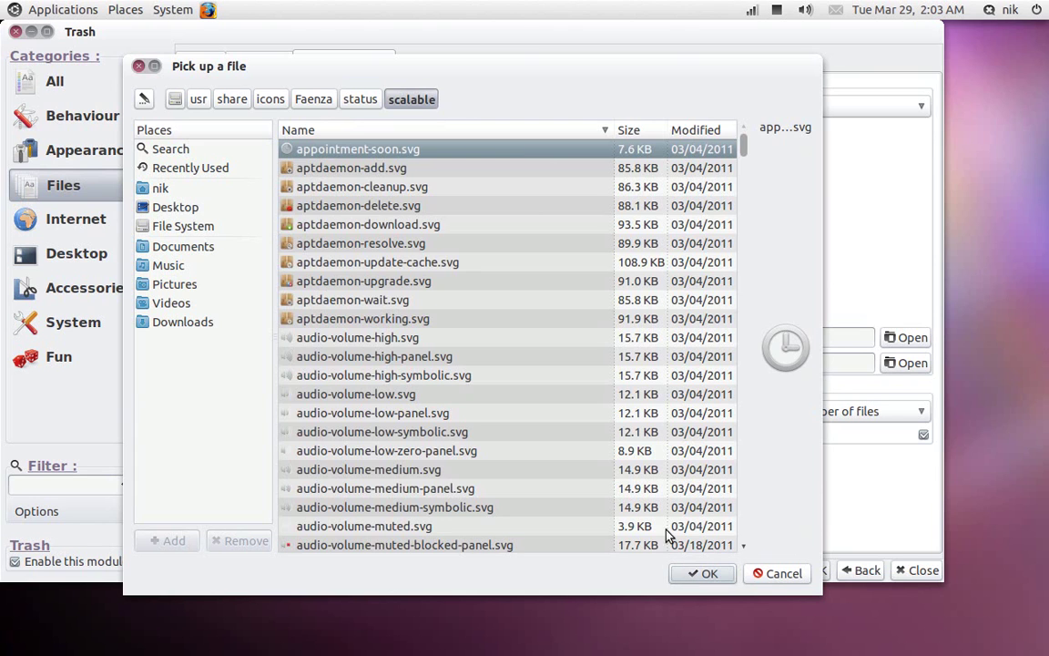
pyautogui.scroll(-11, 554, 370)
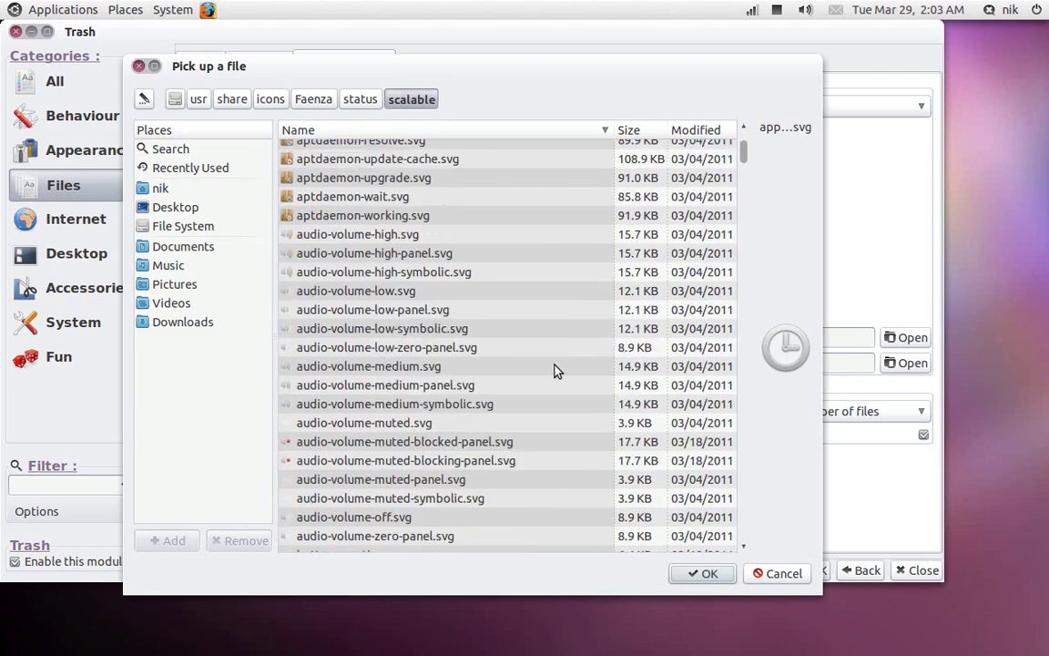
pyautogui.scroll(-18, 557, 370)
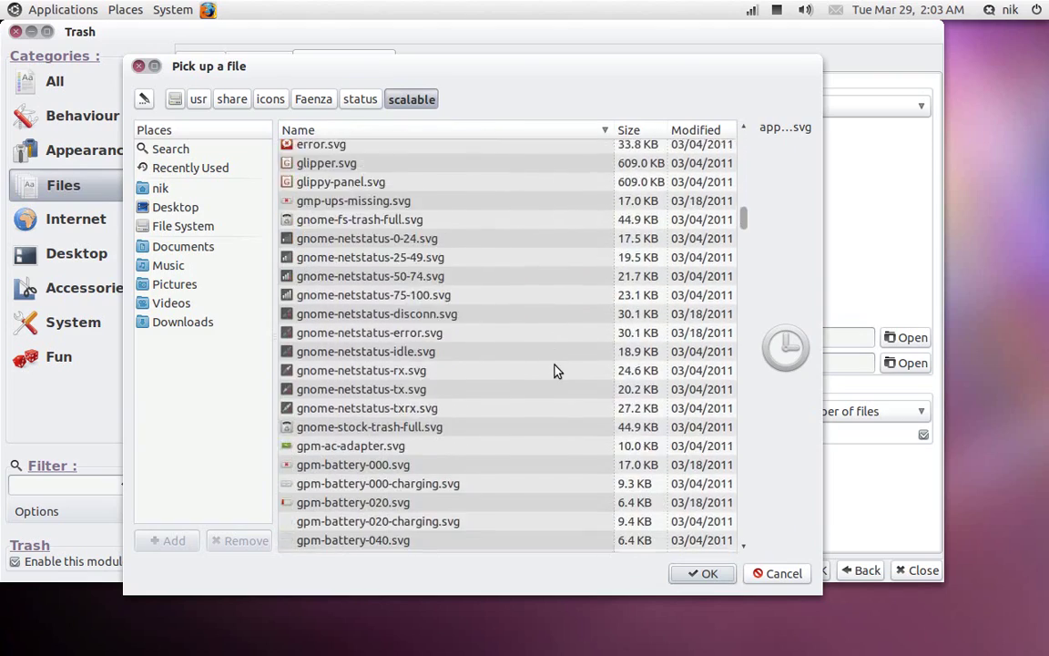
pyautogui.scroll(-1, 557, 370)
pyautogui.click(555, 368)
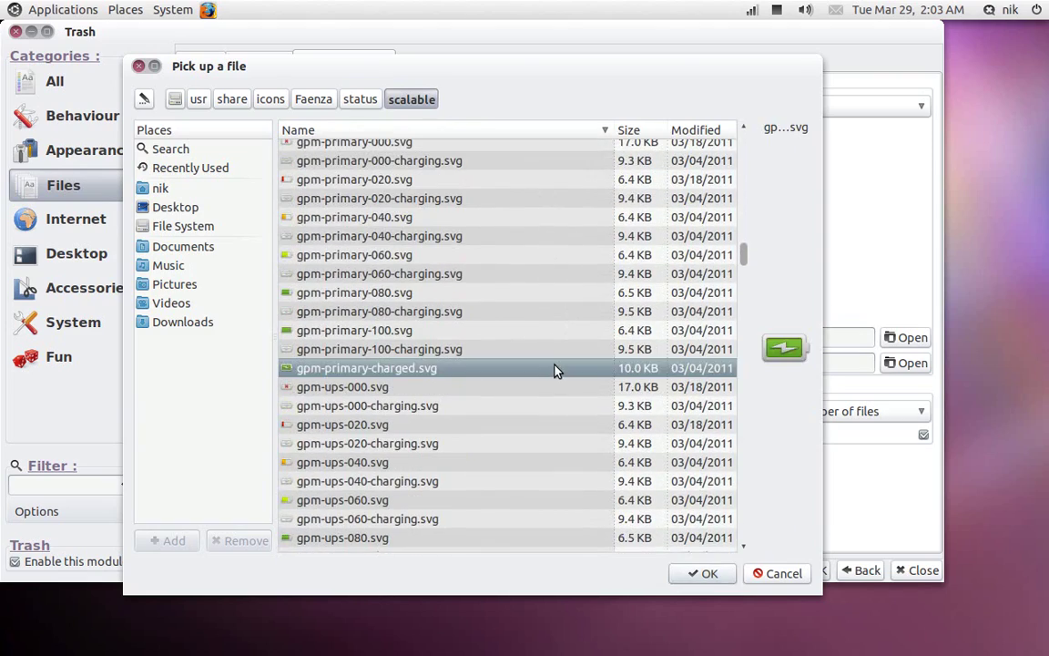
pyautogui.moveTo(747, 266); pyautogui.dragTo(744, 511)
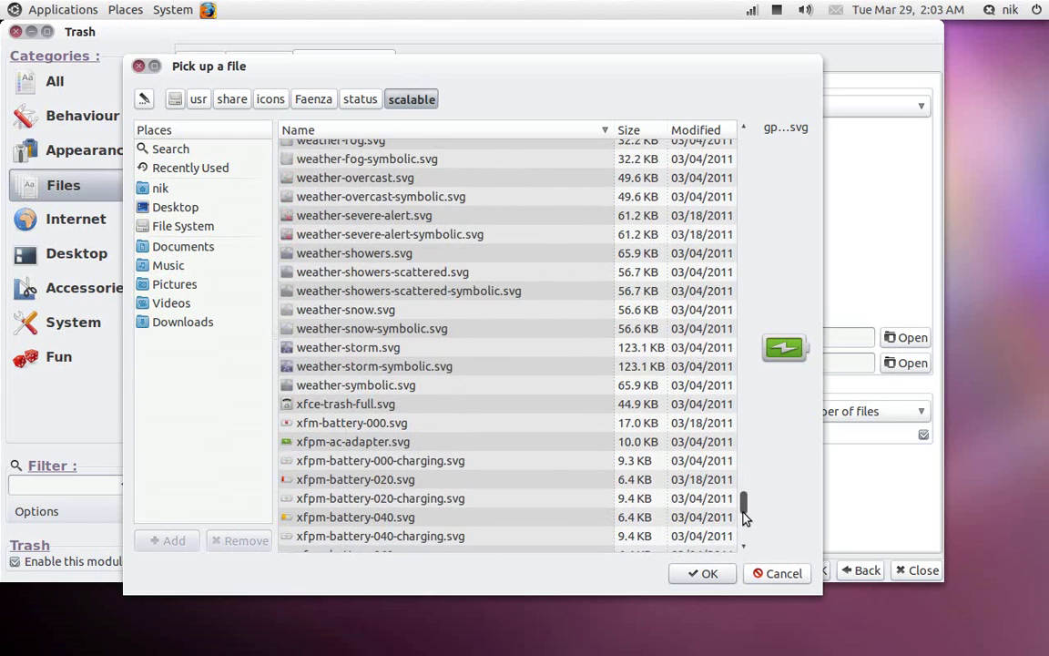
pyautogui.click(392, 407)
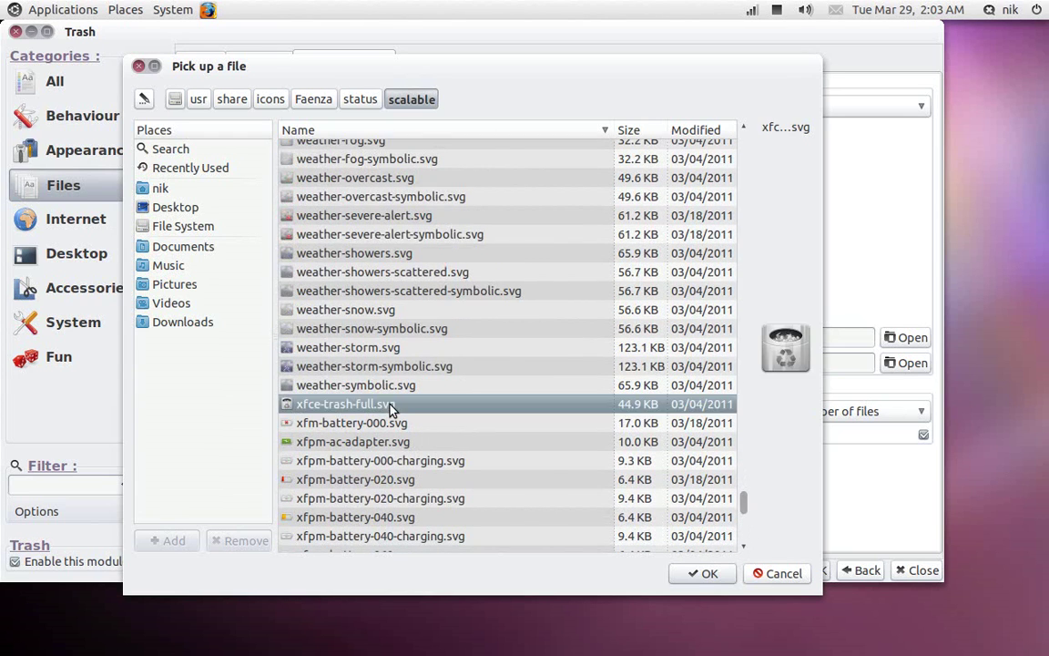
pyautogui.moveTo(503, 74); pyautogui.dragTo(526, 52)
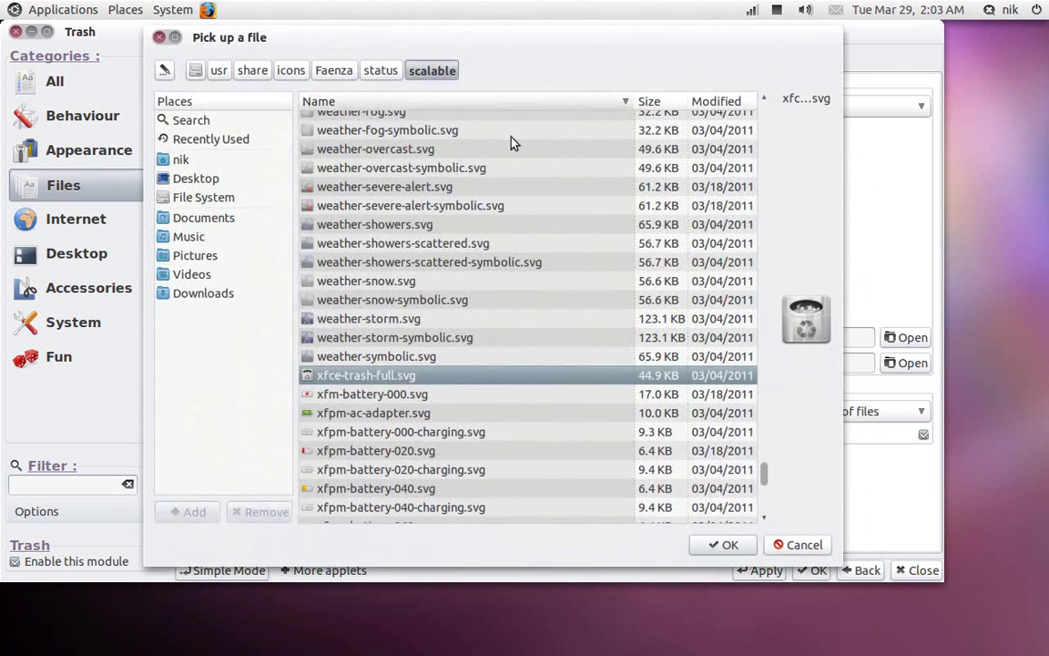
# Go back to the Faenza folder and open its places/scalable subfolder.
pyautogui.click(330, 71)
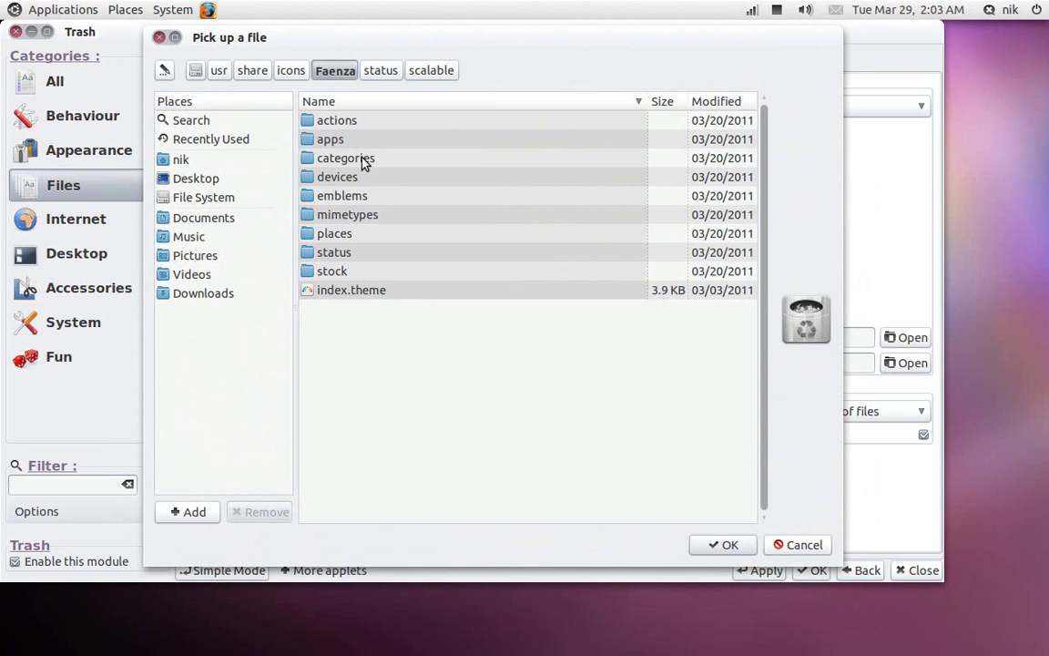
pyautogui.click(364, 239)
pyautogui.doubleClick(364, 239)
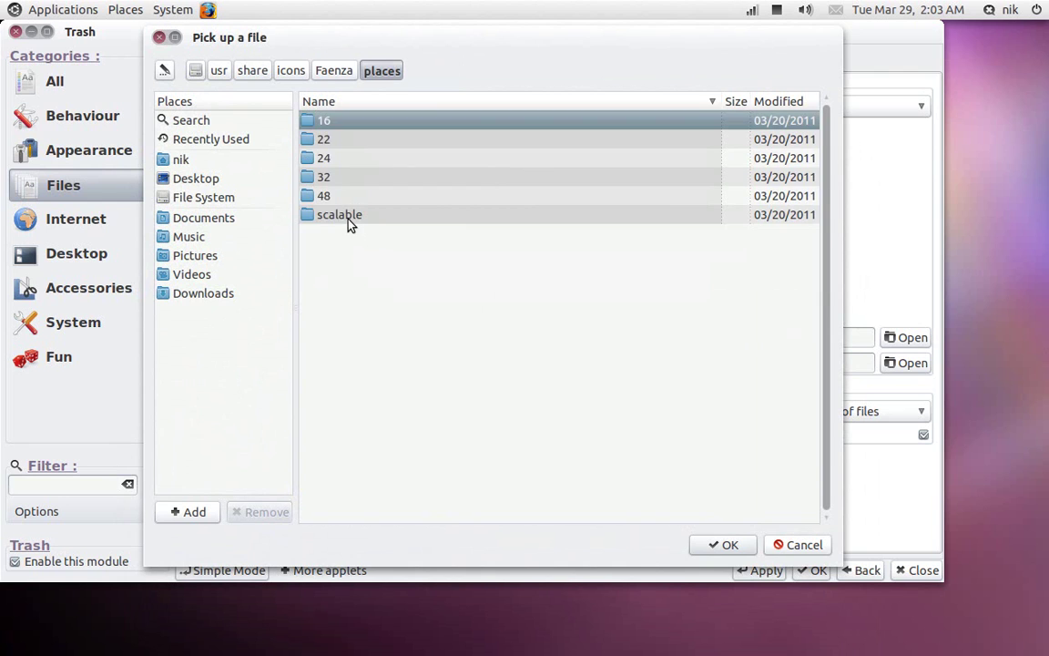
pyautogui.doubleClick(348, 220)
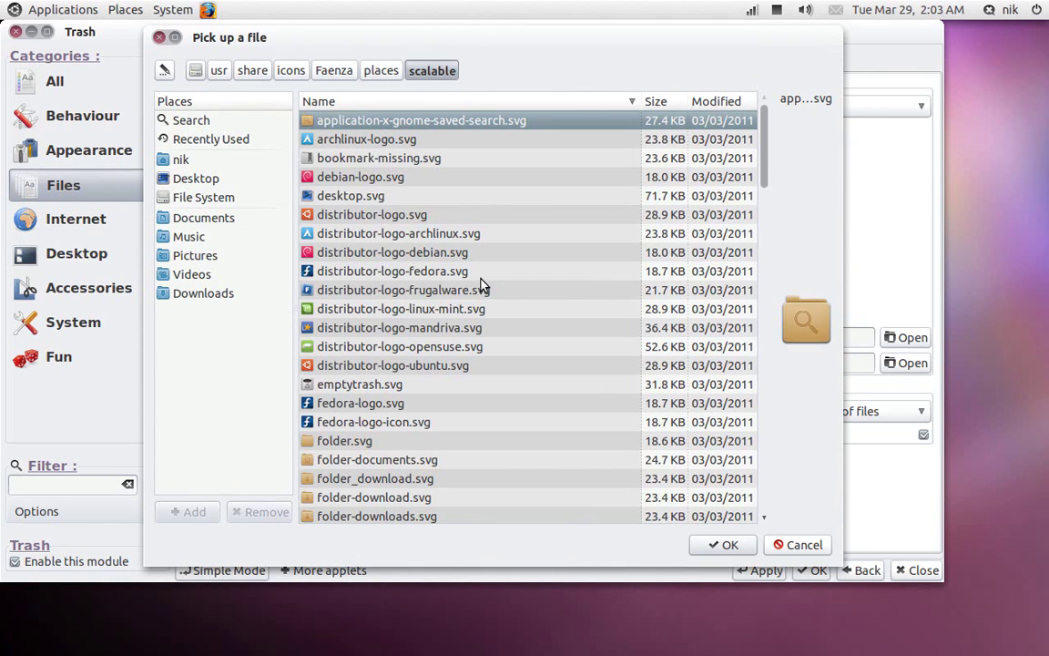
# Choose emptytrash.svg as the image that overrides the theme's empty trash image.
pyautogui.press('Down')
pyautogui.press('Down')
pyautogui.press('Down')
pyautogui.press('Down')
pyautogui.press('Down')
pyautogui.press('Down')
pyautogui.press('Down')
pyautogui.press('Down')
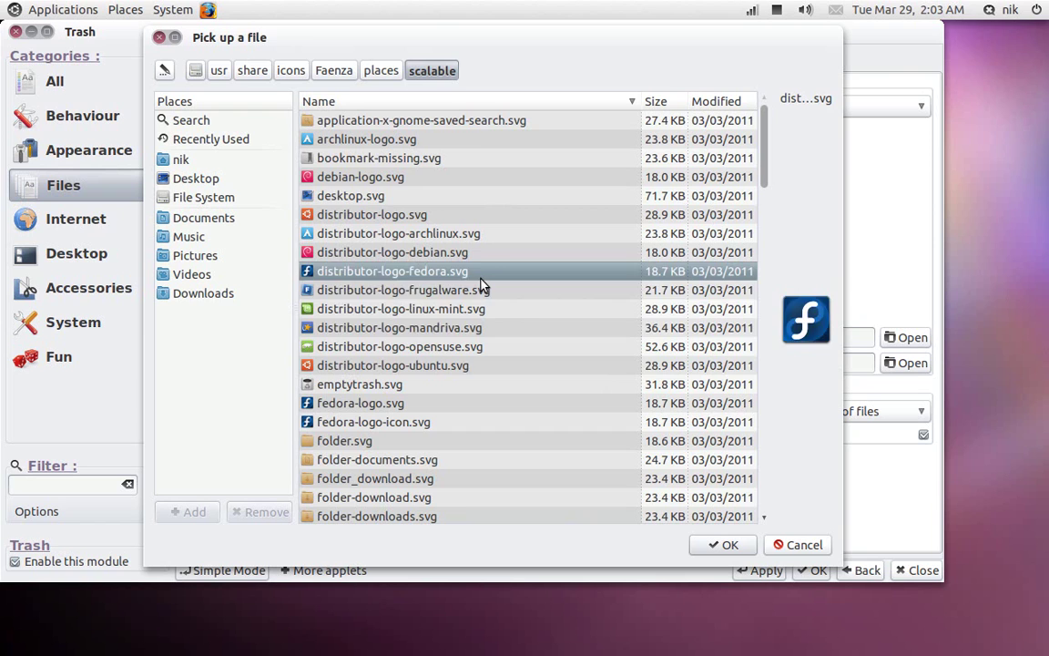
pyautogui.press('Down')
pyautogui.press('Down')
pyautogui.press('Down')
pyautogui.press('Down')
pyautogui.press('Down')
pyautogui.press('Down')
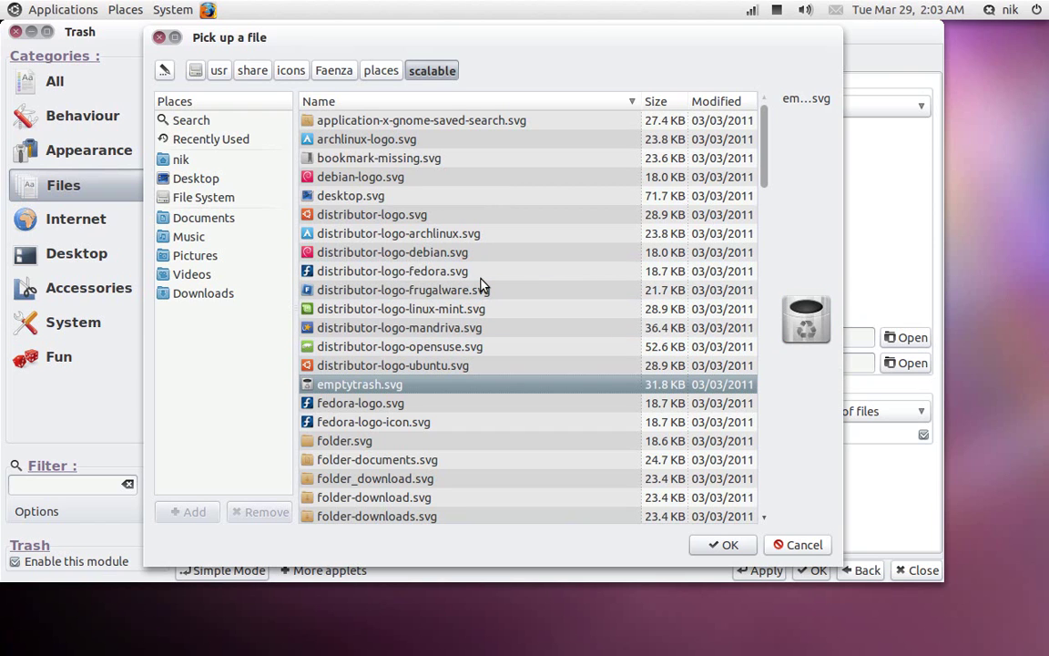
pyautogui.press('Return')
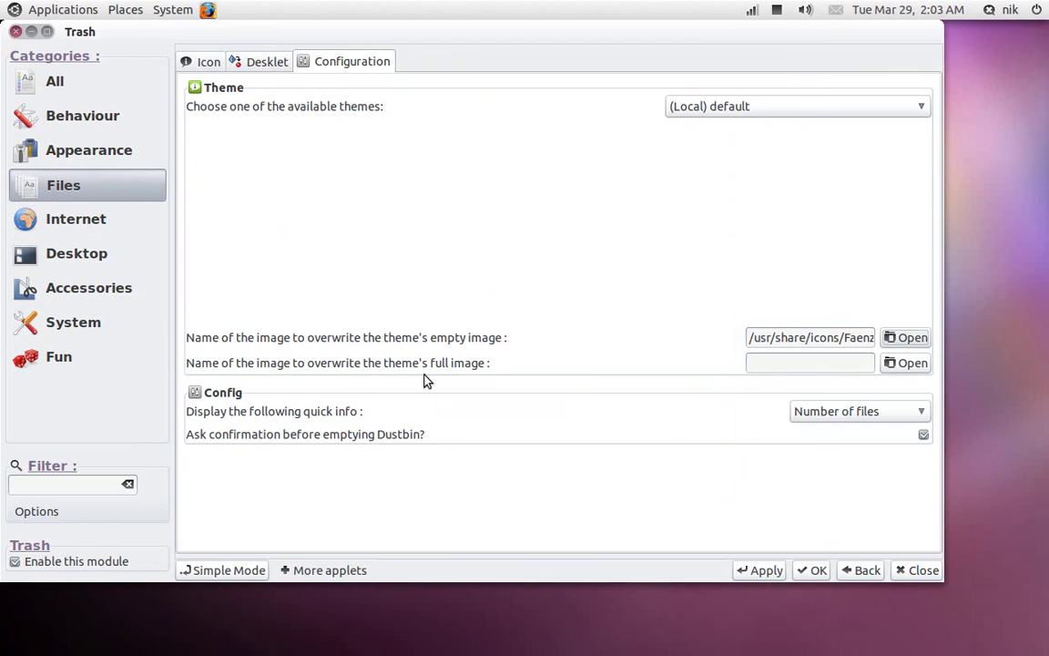
# Browse for the image overriding the theme's full image, starting at the file system root and opening the usr folder.
pyautogui.click(914, 364)
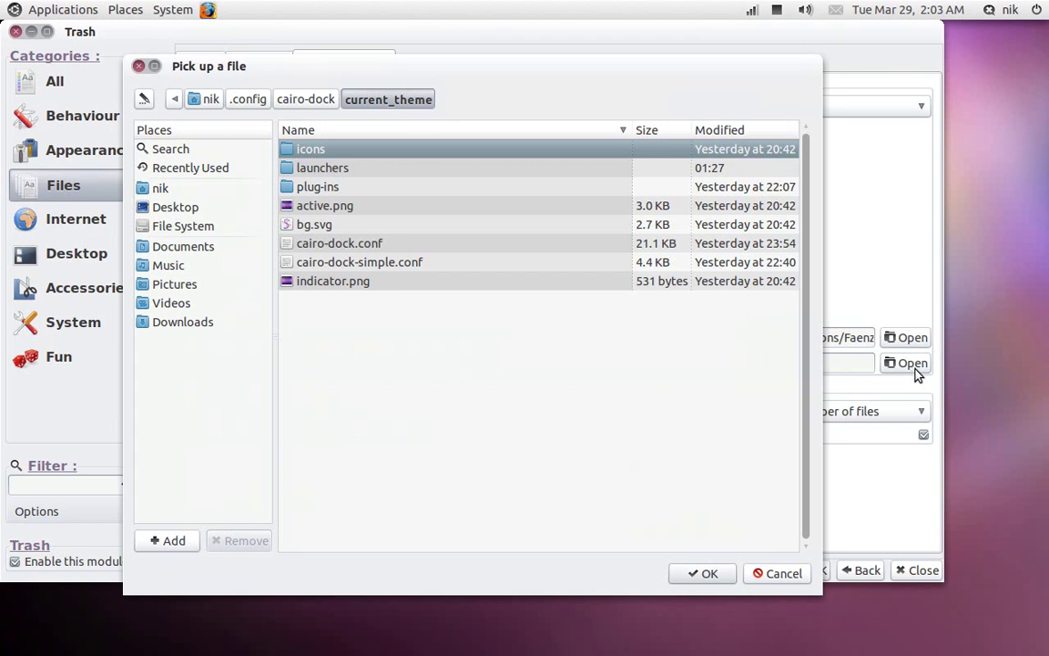
pyautogui.click(180, 225)
pyautogui.doubleClick(305, 206)
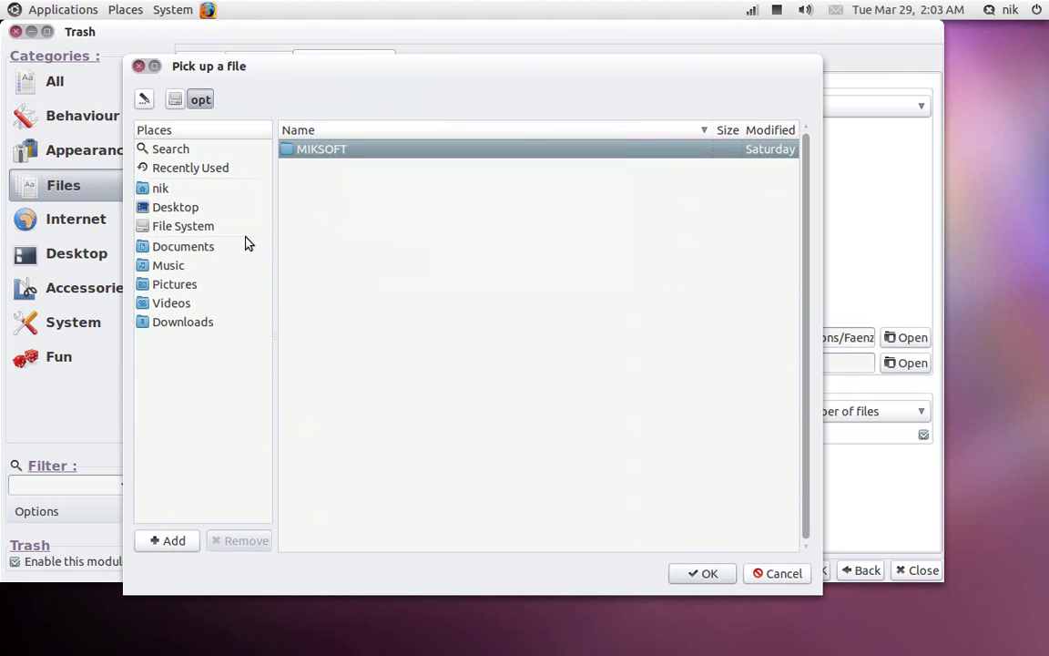
pyautogui.click(218, 226)
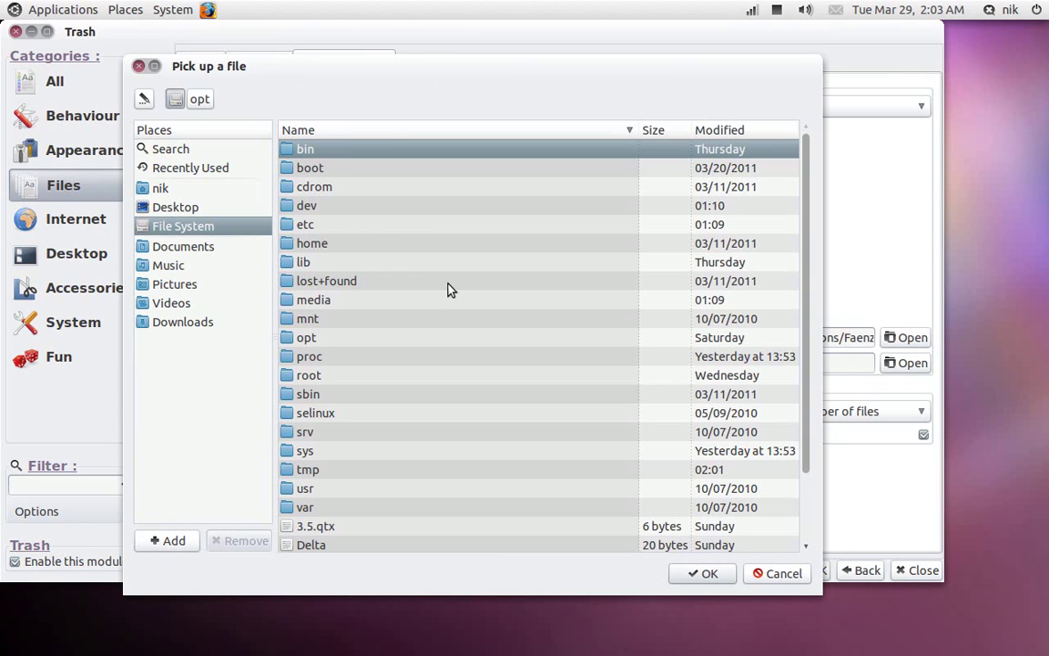
pyautogui.click(450, 286)
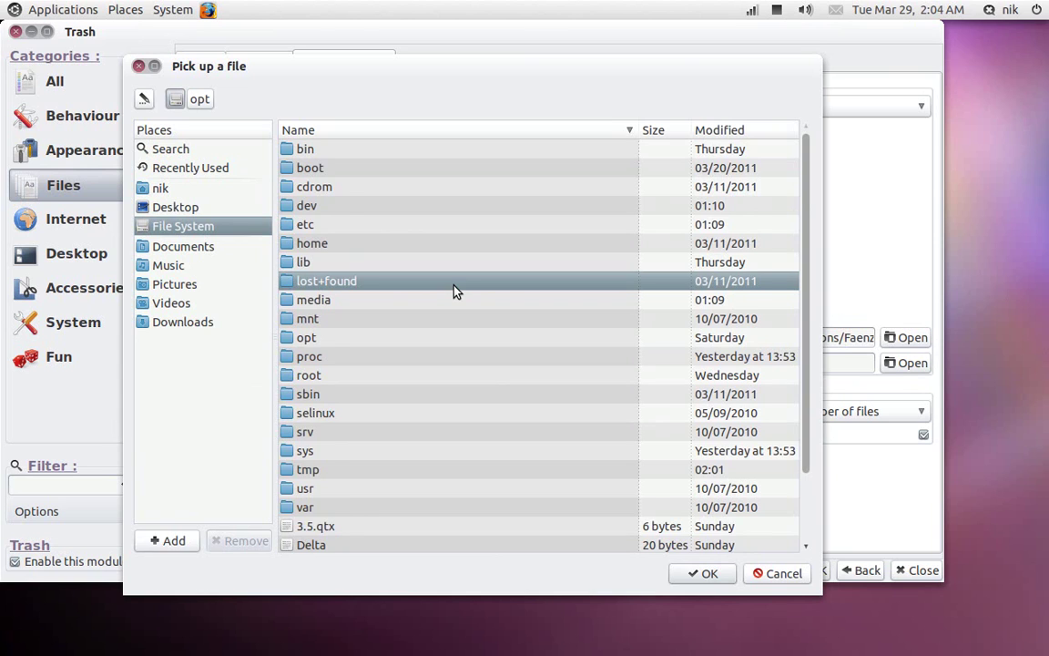
pyautogui.write('usr')
pyautogui.press('Return')
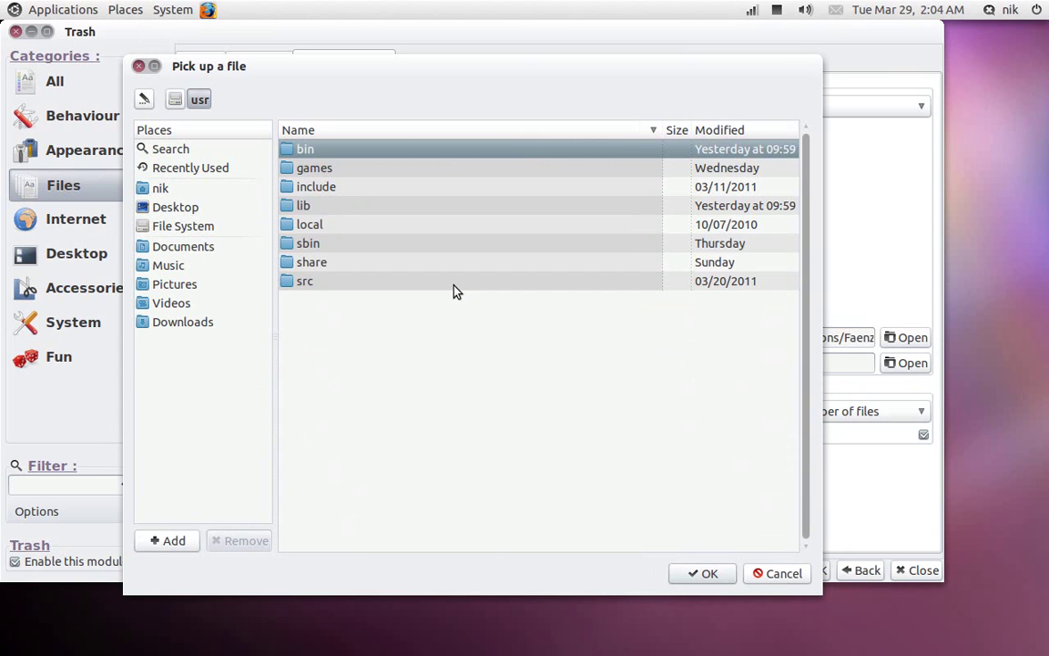
# Open the share/icons/Faenza folder inside usr.
pyautogui.write('sh')
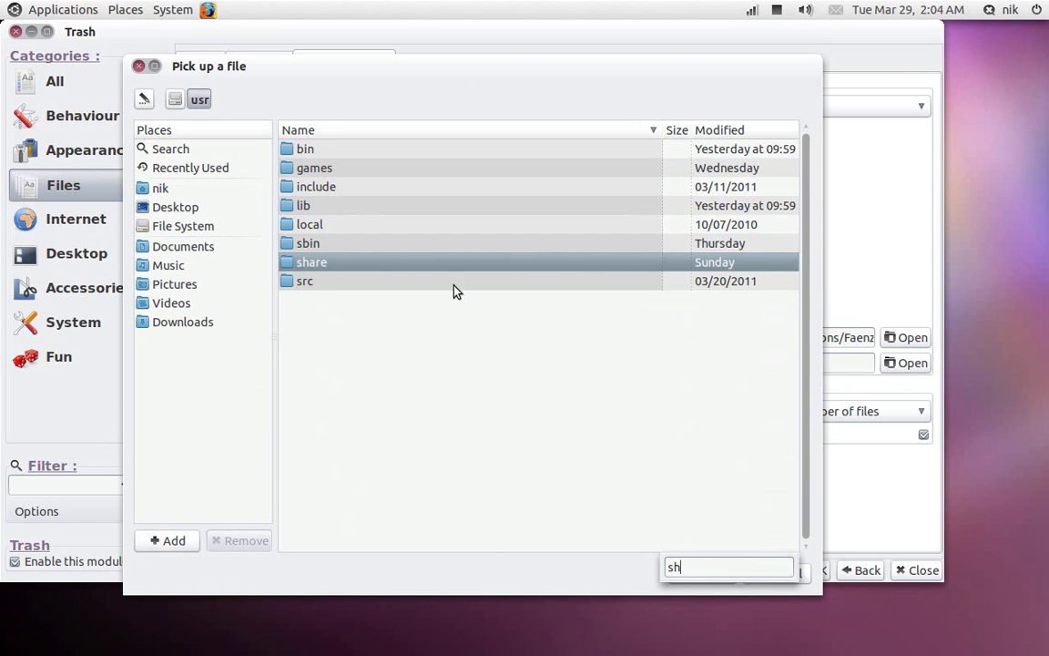
pyautogui.press('Return')
pyautogui.write('i')
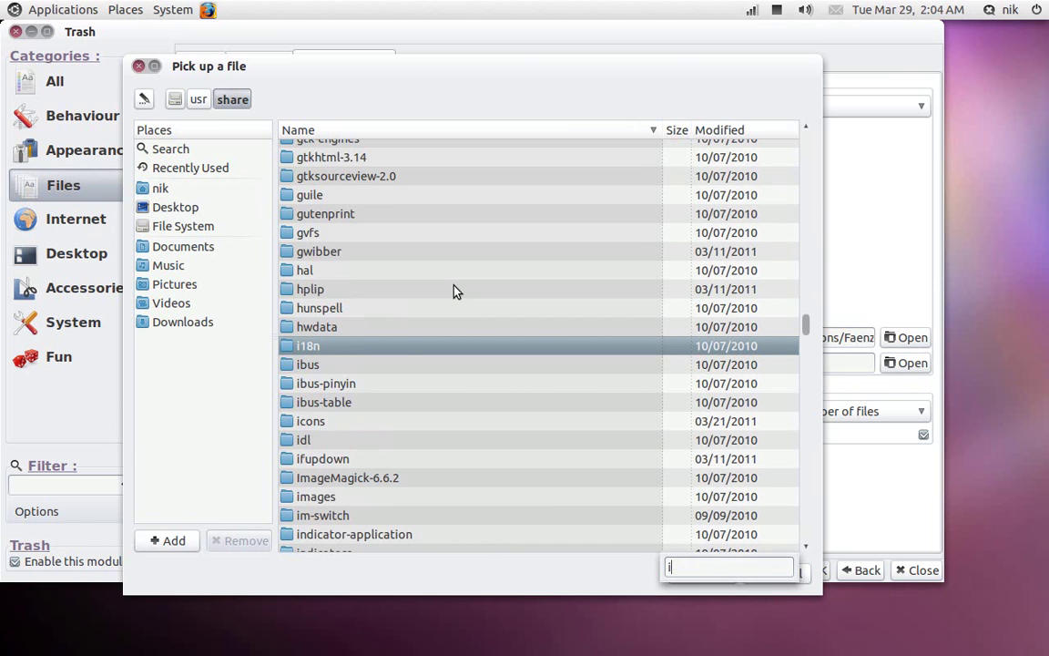
pyautogui.write('c')
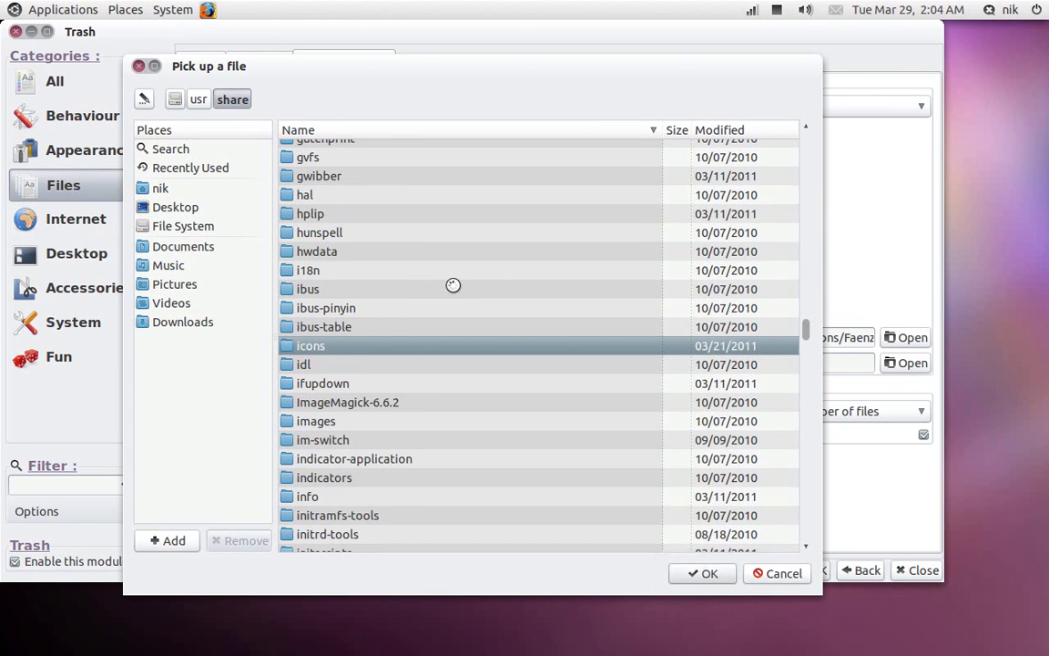
pyautogui.press('Return')
pyautogui.write('f')
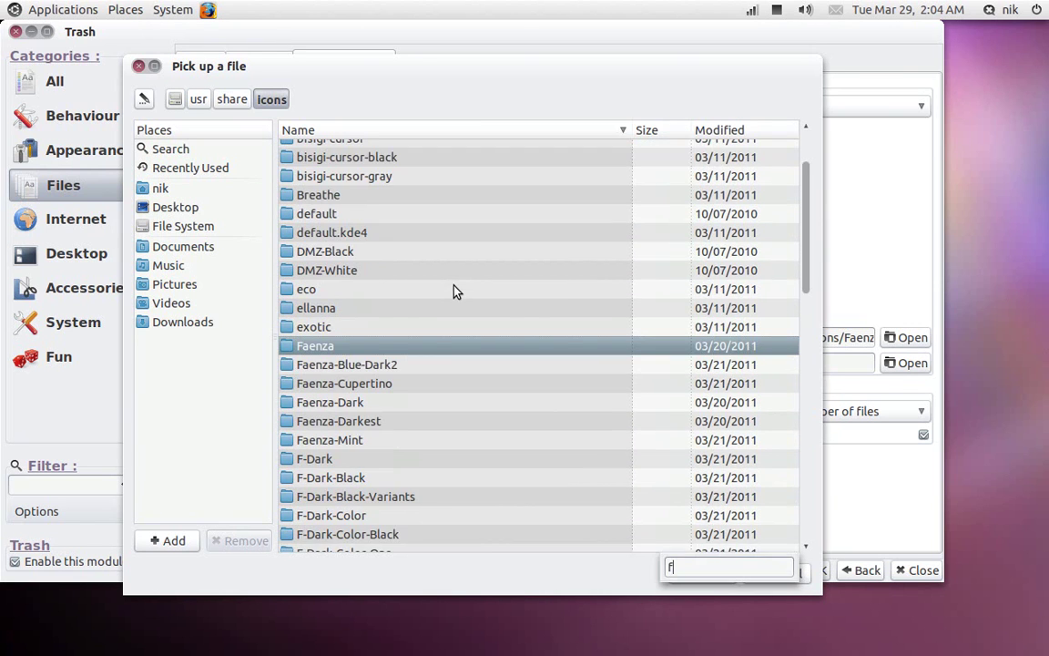
pyautogui.doubleClick(367, 351)
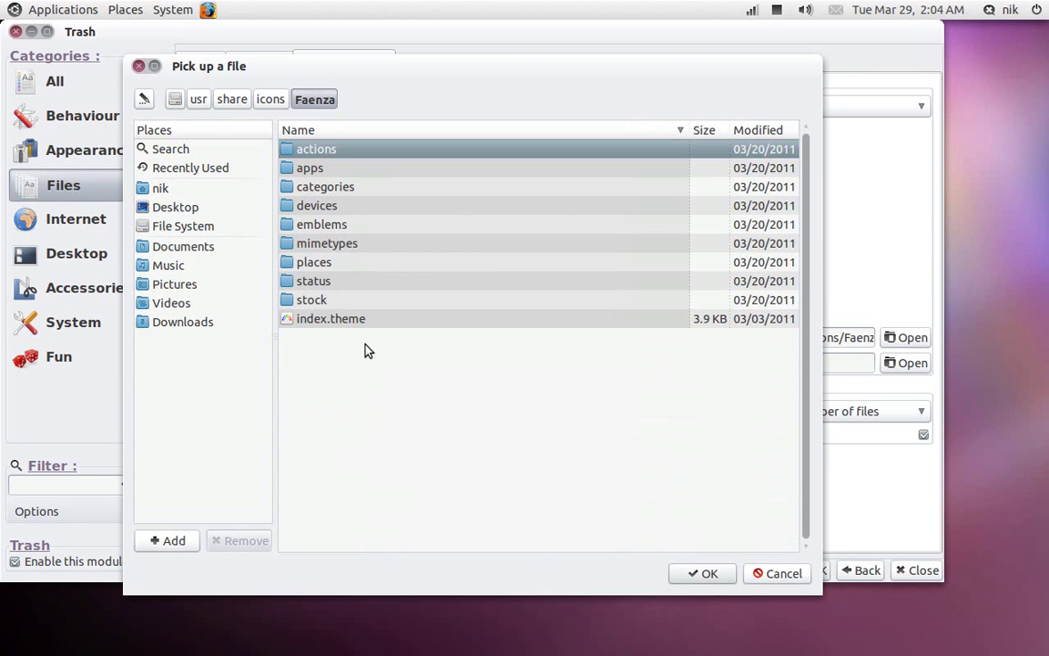
# Choose gnome-stock-trash-full.svg from status/scalable as the image overriding the theme's full image, and close the Trash settings.
pyautogui.doubleClick(337, 279)
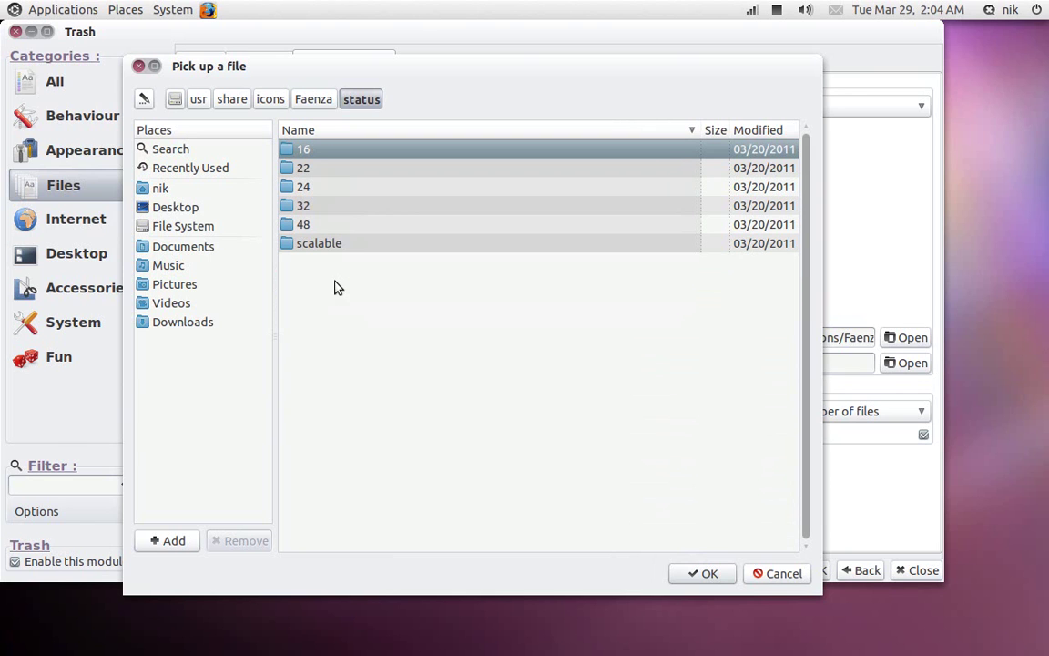
pyautogui.doubleClick(356, 247)
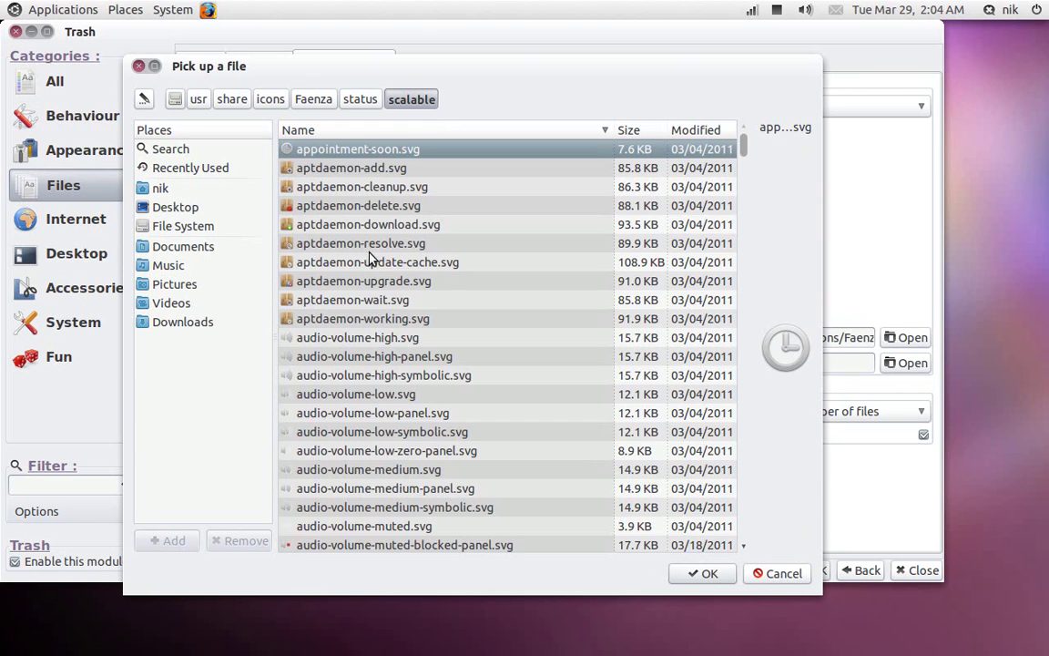
pyautogui.scroll(-8, 396, 276)
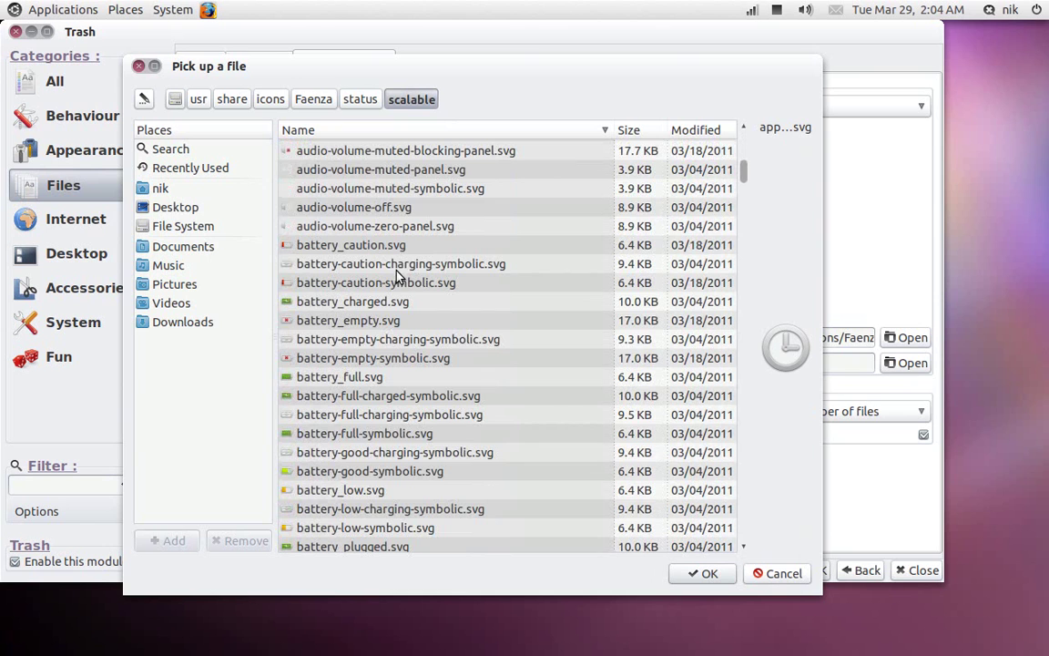
pyautogui.moveTo(743, 178); pyautogui.dragTo(747, 229)
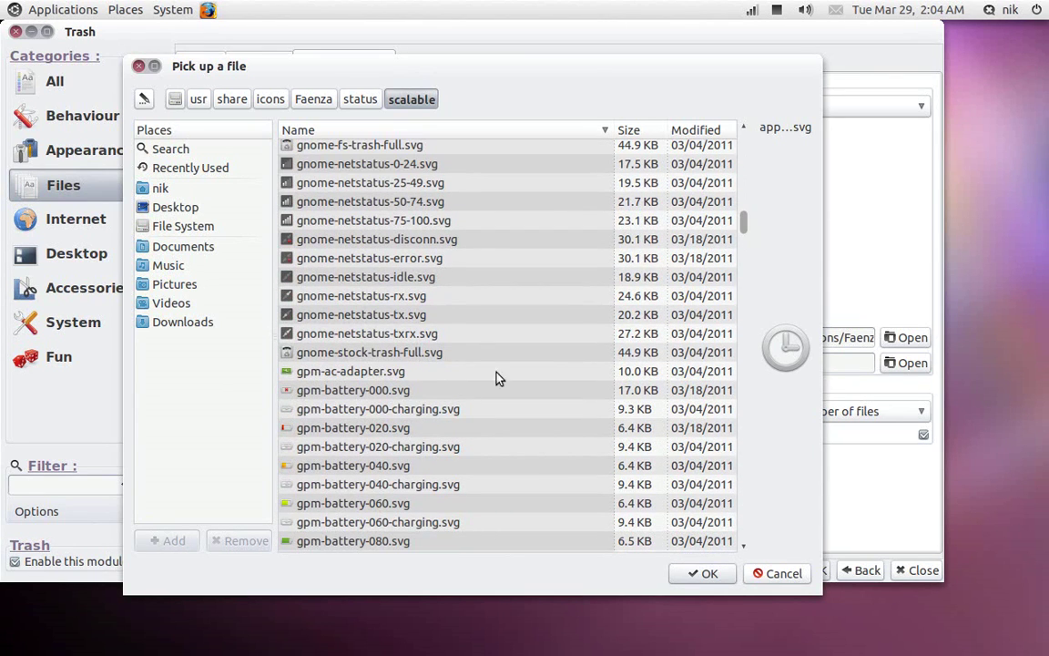
pyautogui.click(419, 357)
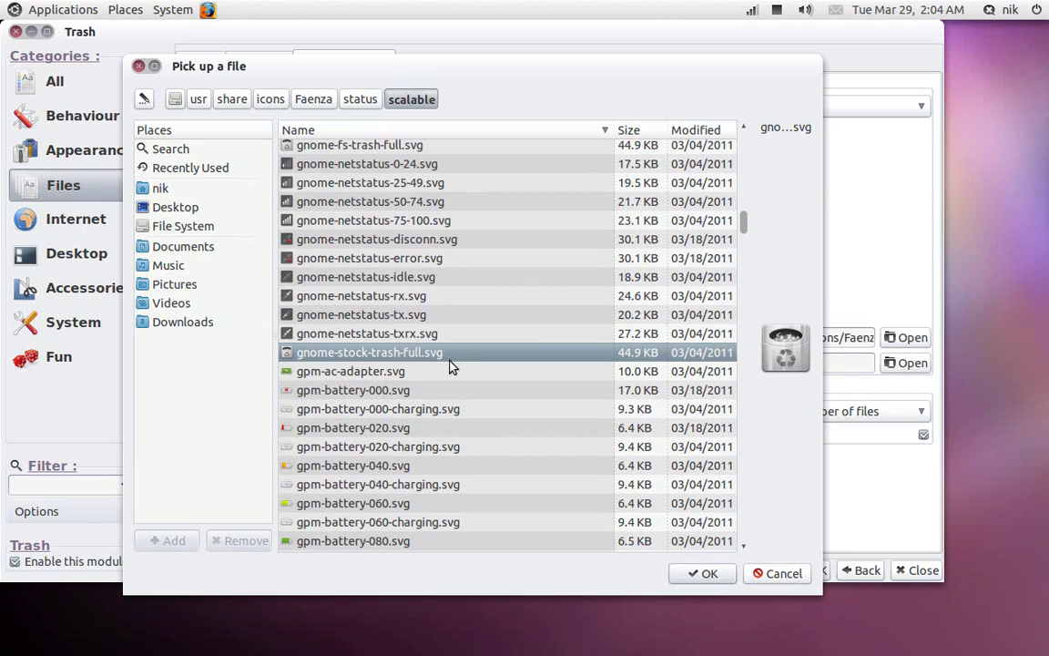
pyautogui.click(699, 573)
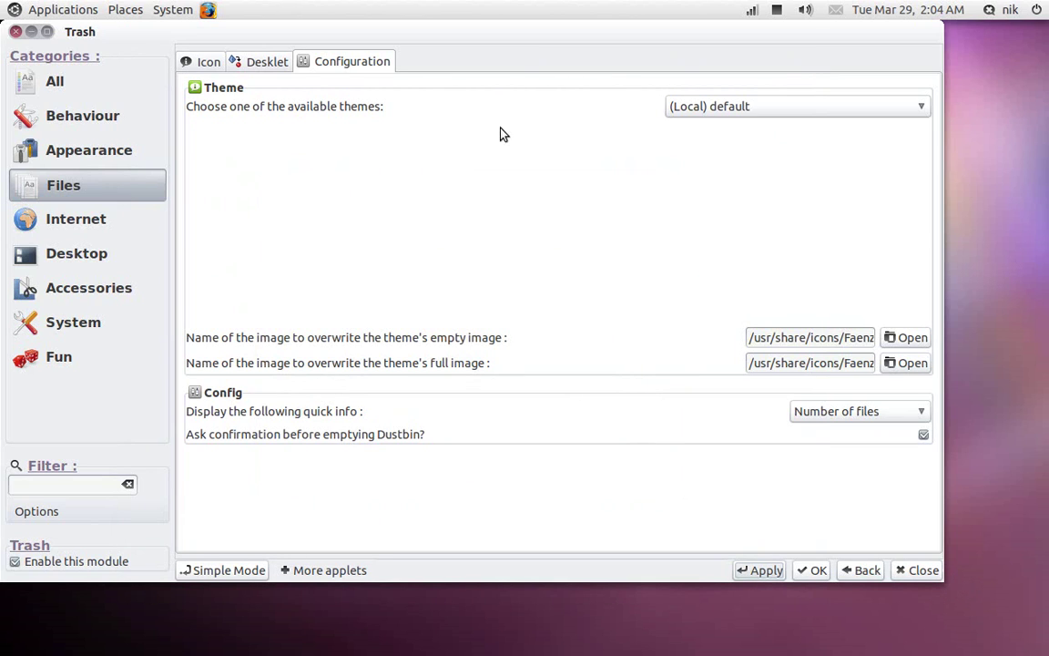
pyautogui.click(16, 31)
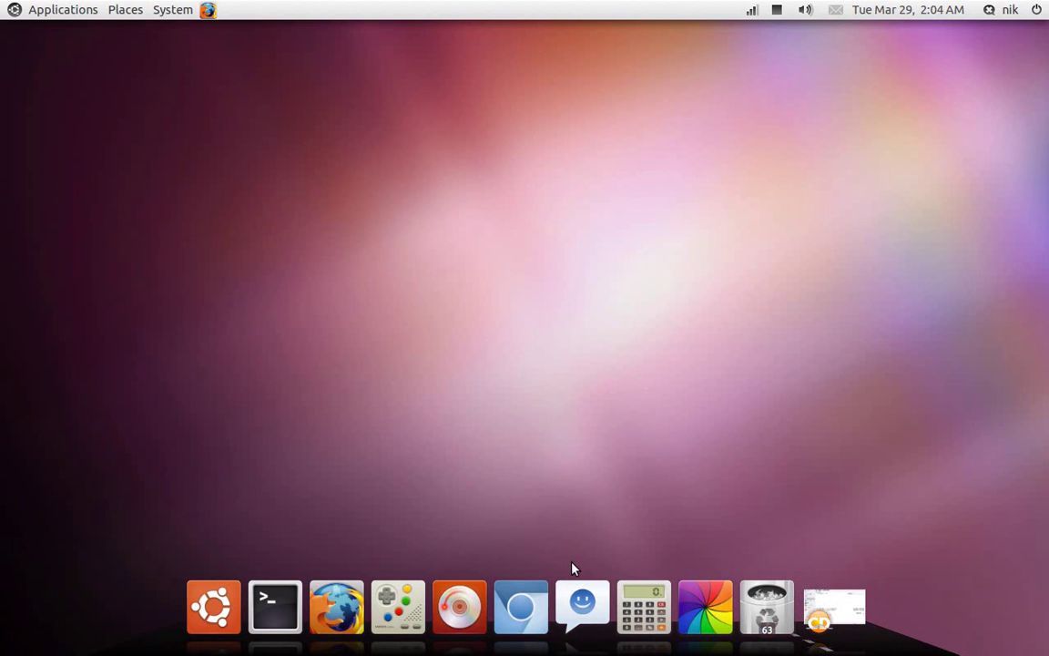
# Remove the chat, calculator and terminal launchers from the dock by pulling them onto the desktop.
pyautogui.moveTo(585, 605); pyautogui.dragTo(493, 163)
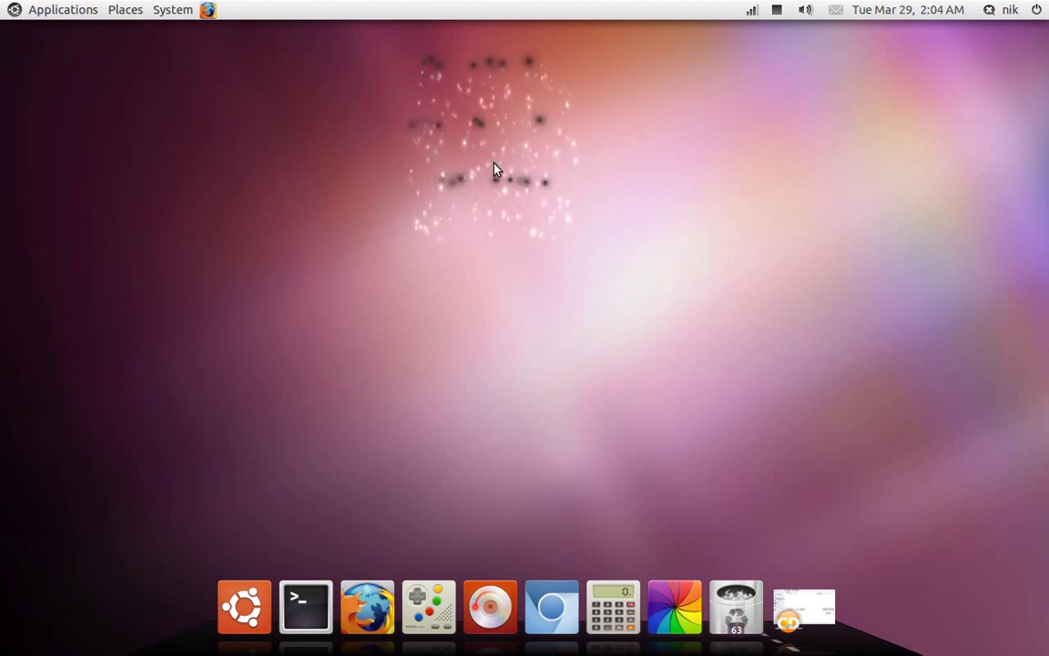
pyautogui.moveTo(616, 608); pyautogui.dragTo(356, 201)
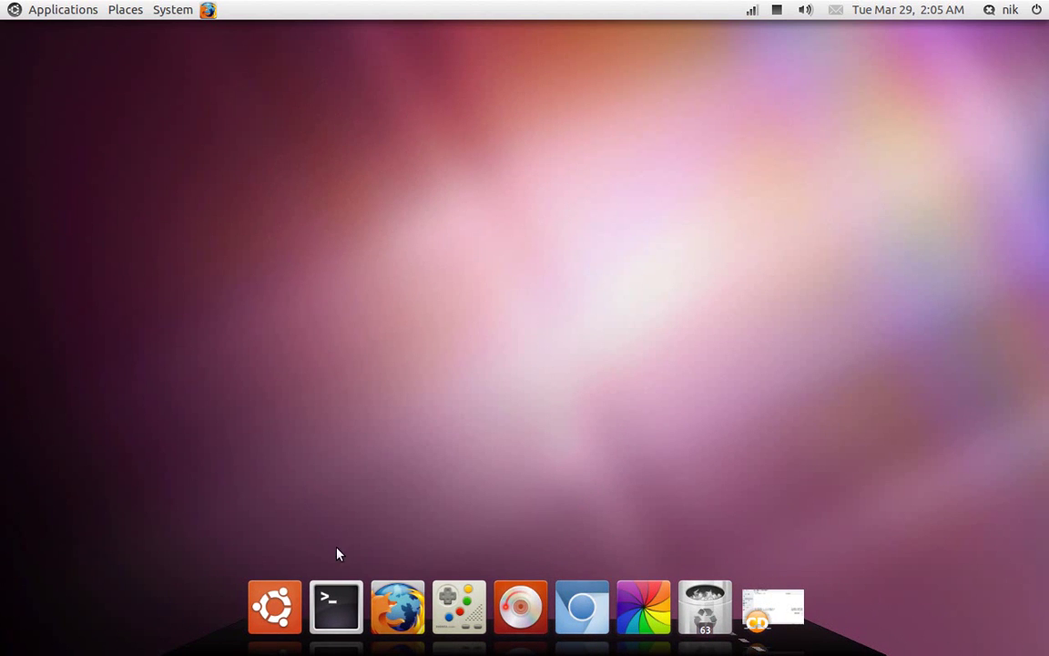
pyautogui.moveTo(335, 603); pyautogui.dragTo(260, 145)
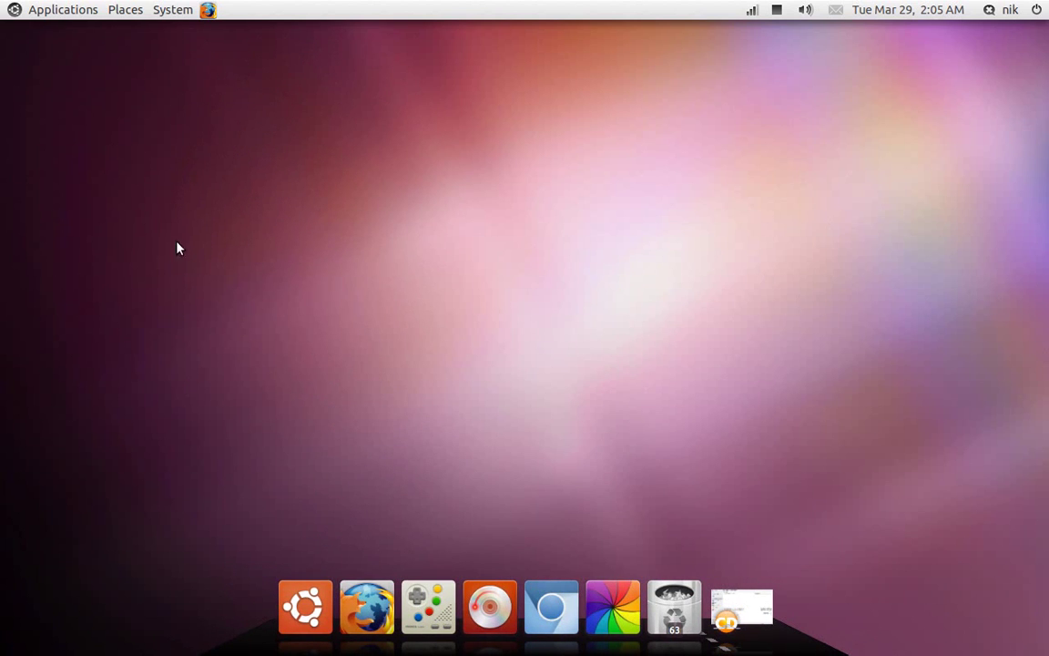
pyautogui.click(54, 11)
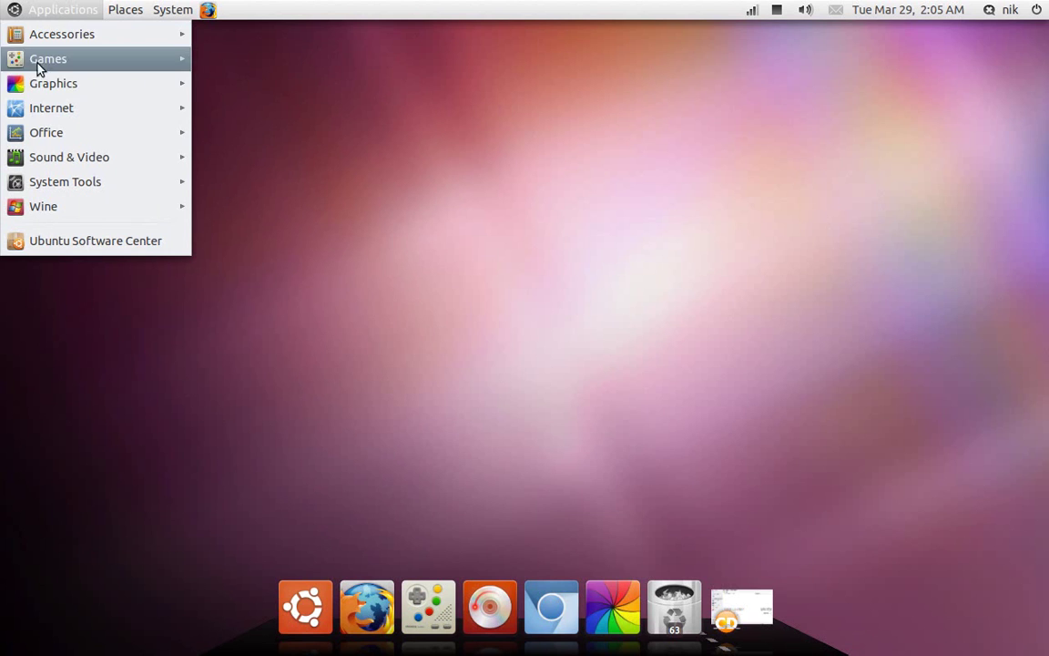
pyautogui.moveTo(60, 132)
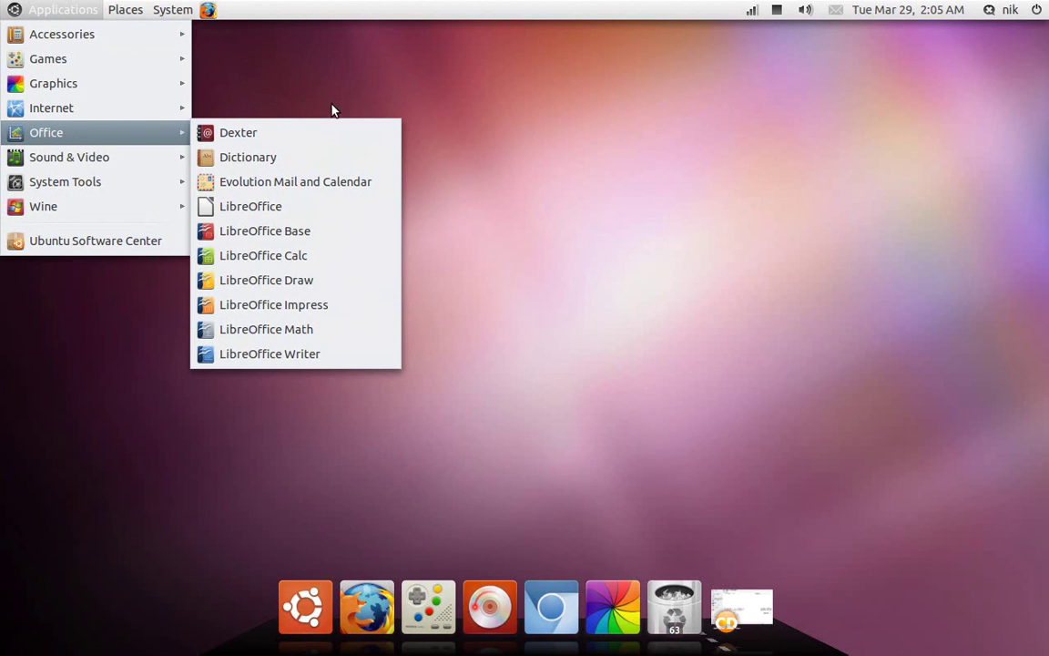
pyautogui.click(593, 164)
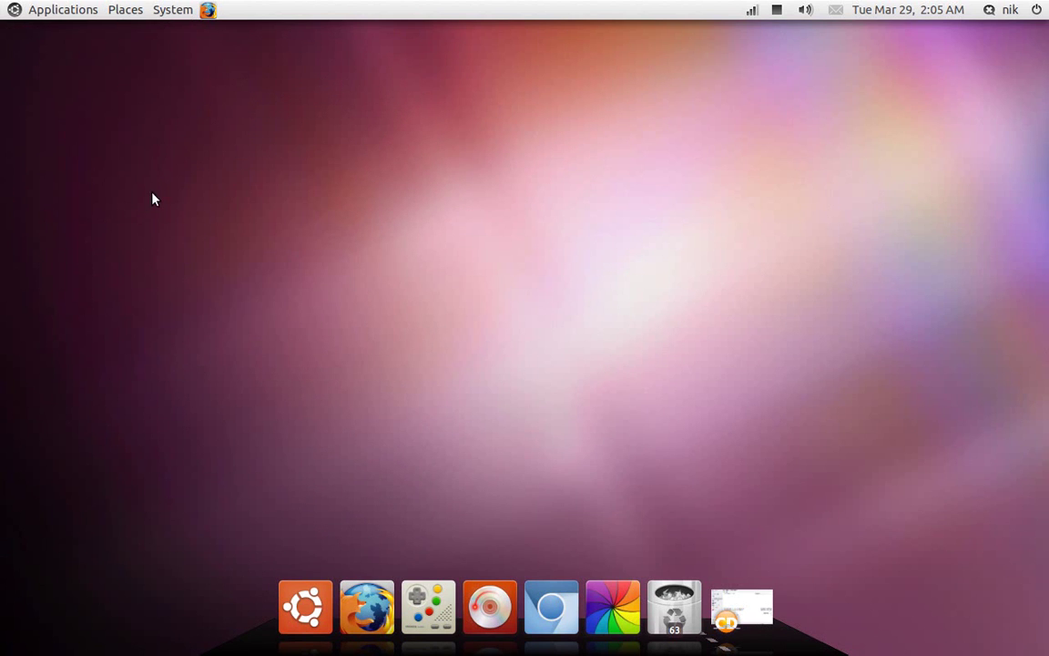
# Add launchers for Kdenlive and Mobile Media Converter to the dock, between the game controller and disc icons.
pyautogui.click(38, 7)
pyautogui.moveTo(47, 85)
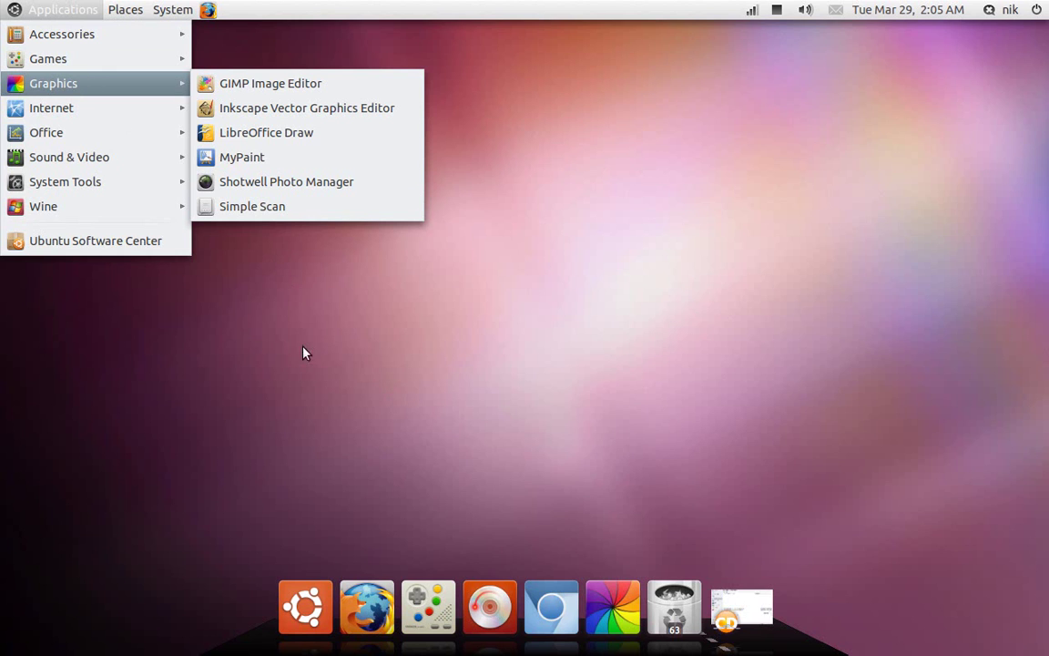
pyautogui.moveTo(94, 161)
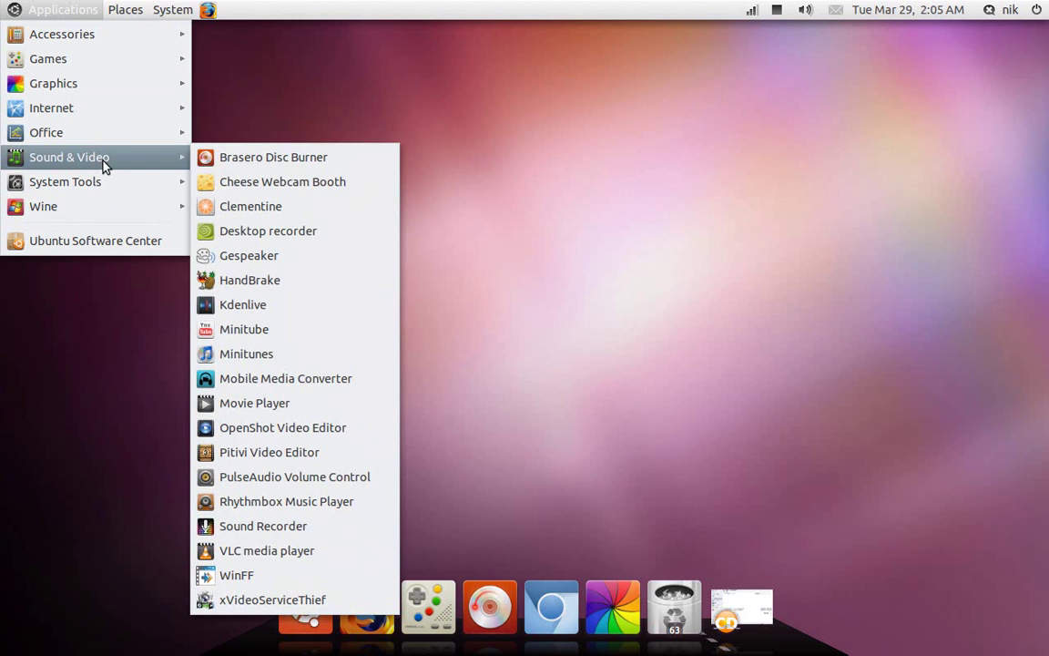
pyautogui.moveTo(258, 306); pyautogui.dragTo(454, 612)
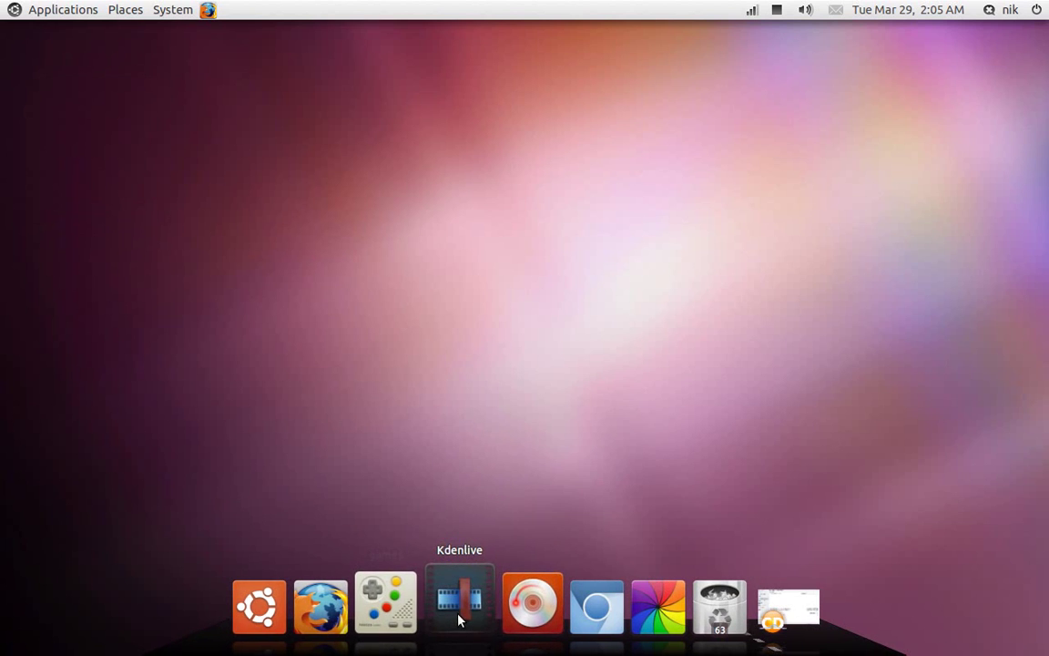
pyautogui.click(91, 9)
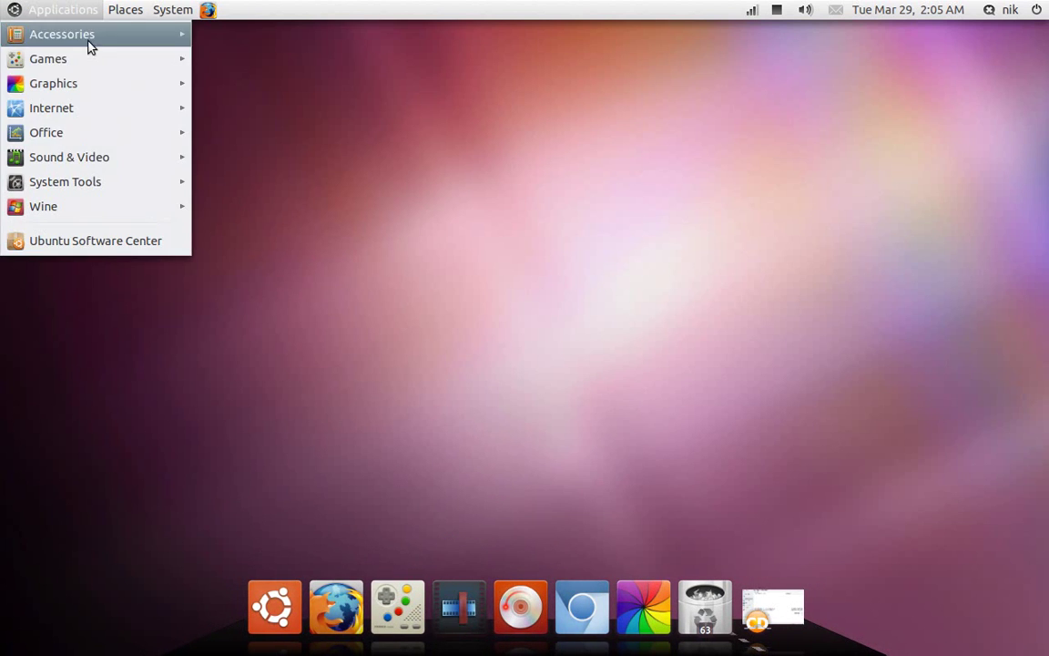
pyautogui.moveTo(91, 158)
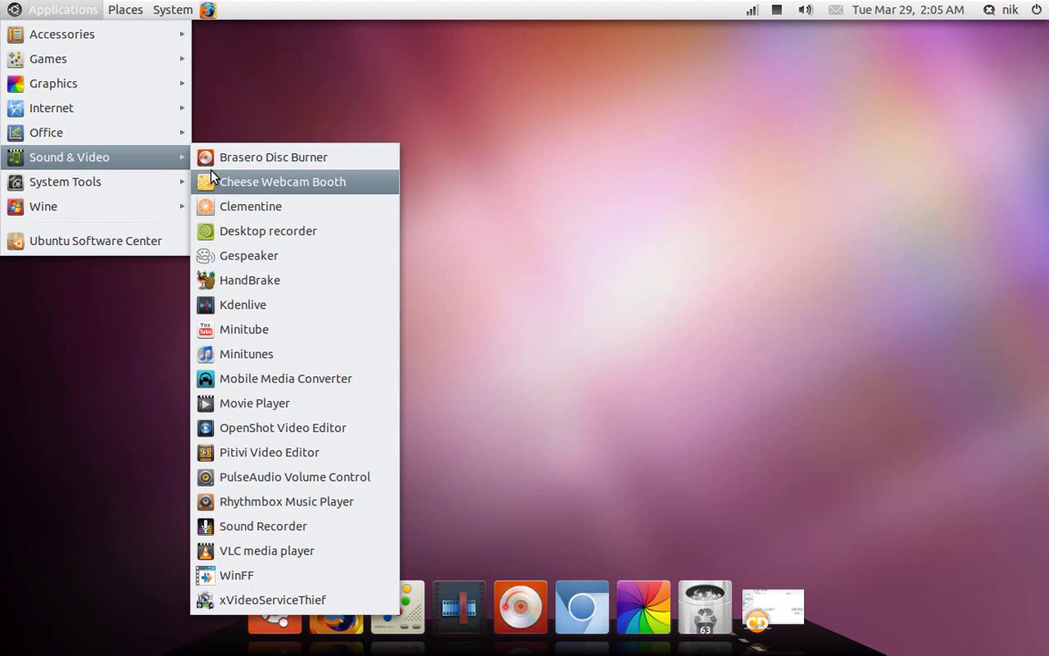
pyautogui.moveTo(243, 378); pyautogui.dragTo(493, 623)
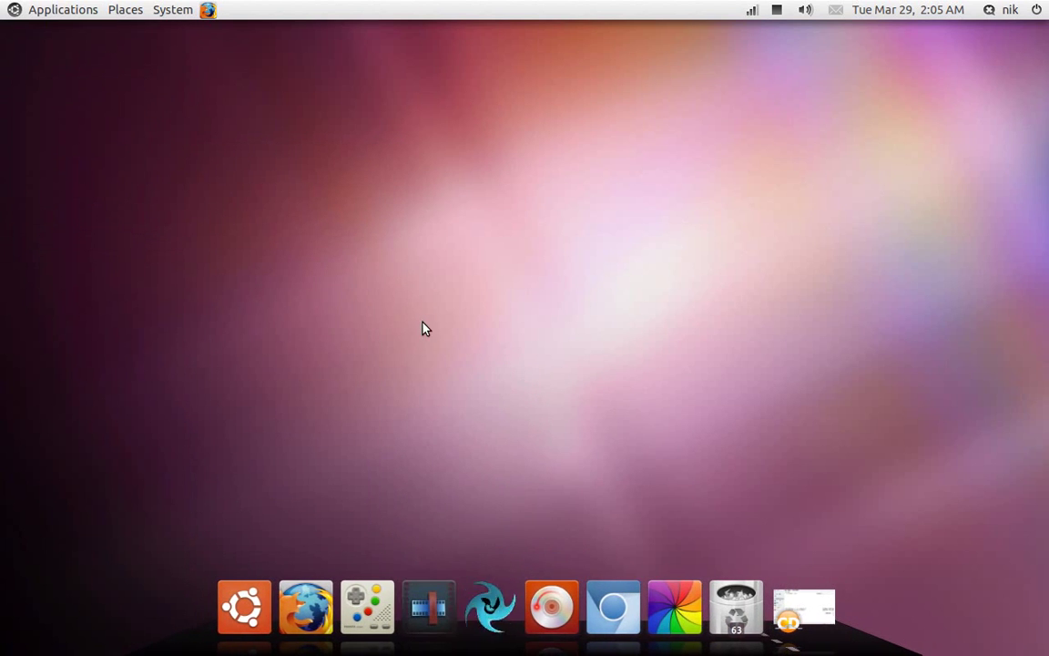
# Add a Clementine launcher between Kdenlive and Mobile Media Converter, and an Ubuntu Tweak launcher between Mobile Media Converter and the disc icon.
pyautogui.click(60, 10)
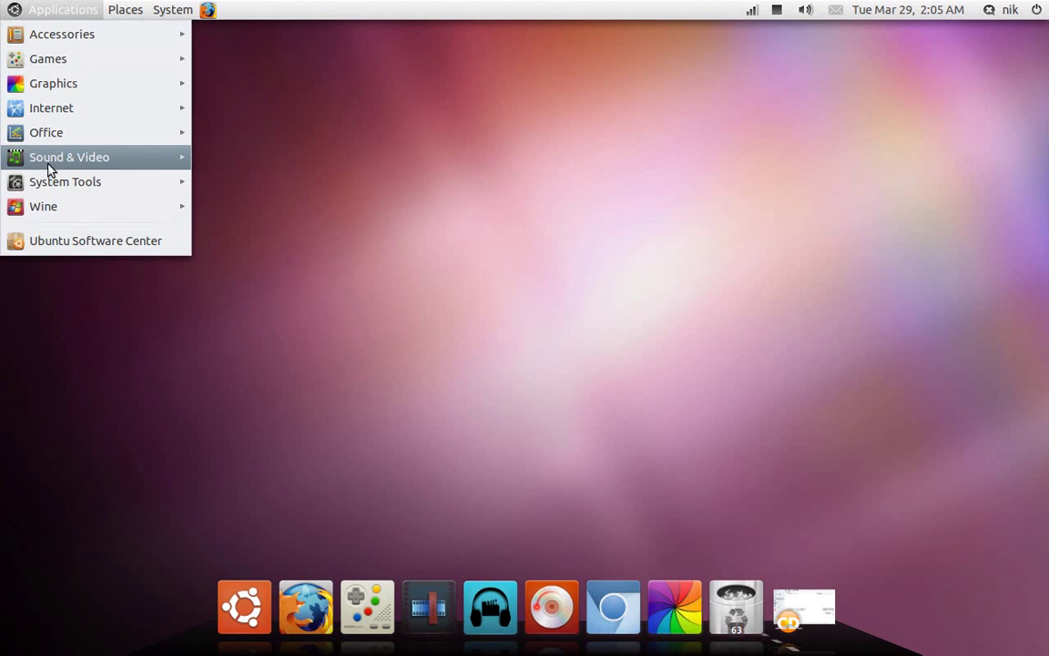
pyautogui.moveTo(160, 164)
pyautogui.moveTo(299, 211); pyautogui.dragTo(446, 601)
pyautogui.click(41, 9)
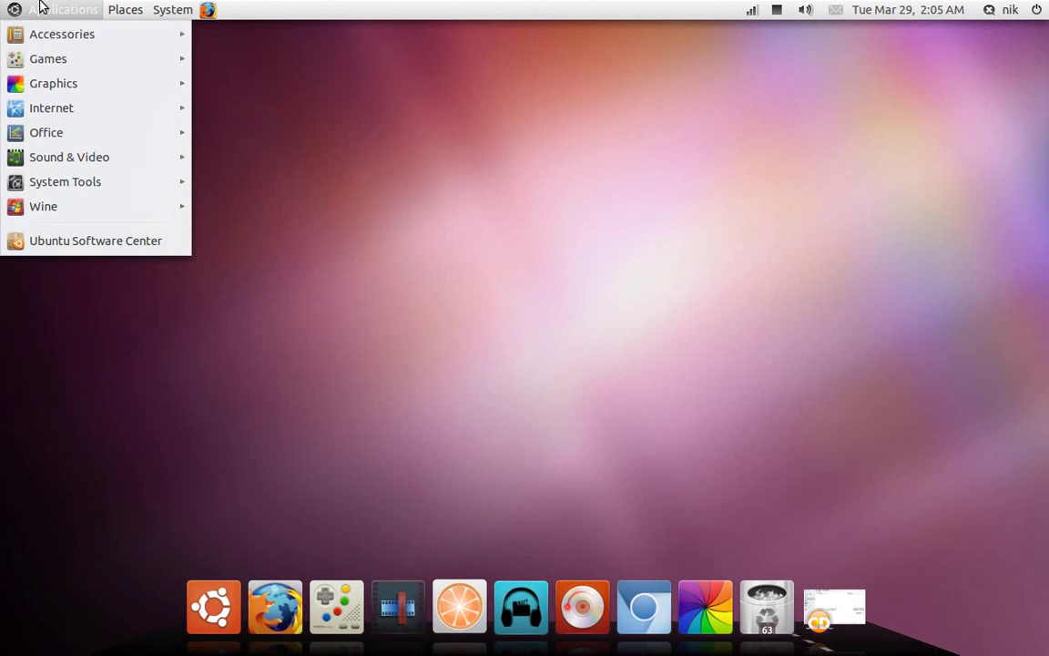
pyautogui.moveTo(65, 180)
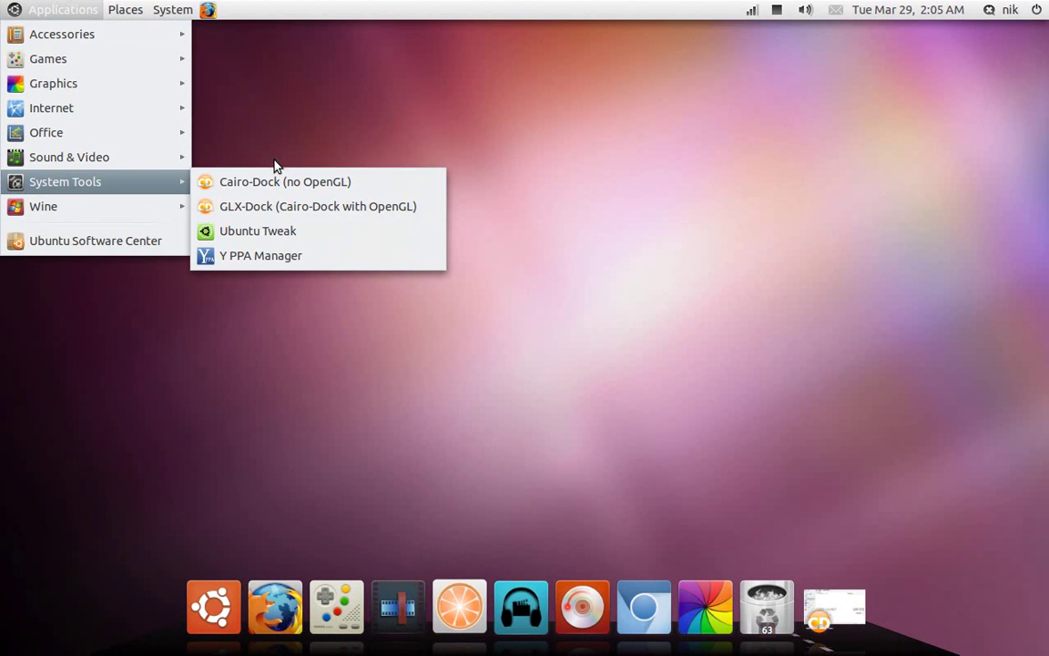
pyautogui.moveTo(270, 232); pyautogui.dragTo(550, 619)
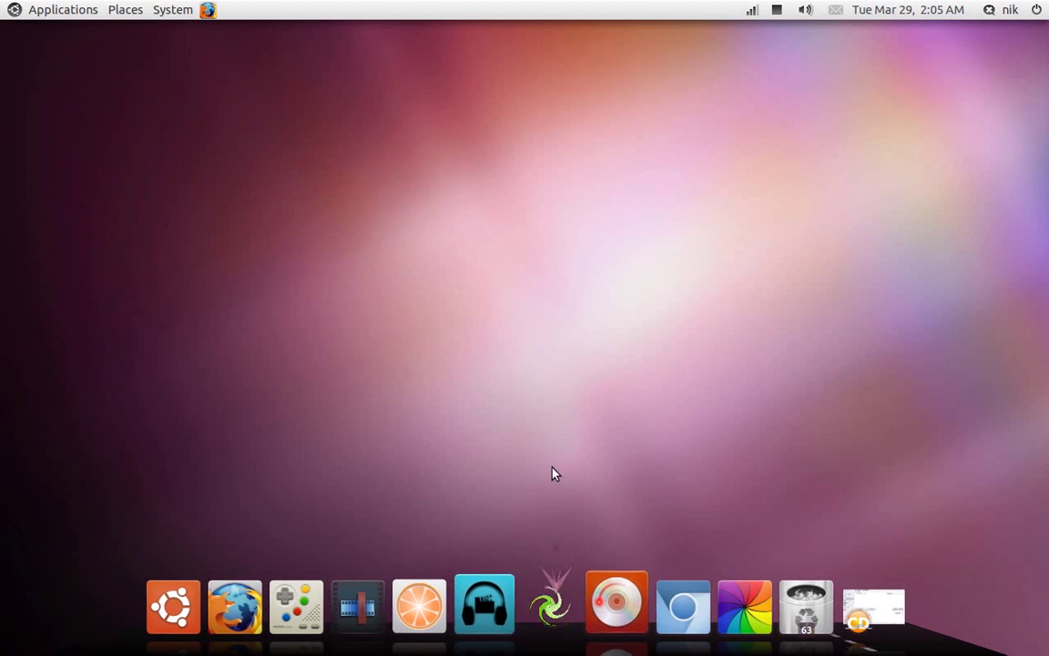
# Add a Cheese Webcam Booth launcher to the dock between Clementine and Mobile Media Converter.
pyautogui.click(4, 10)
pyautogui.moveTo(37, 187)
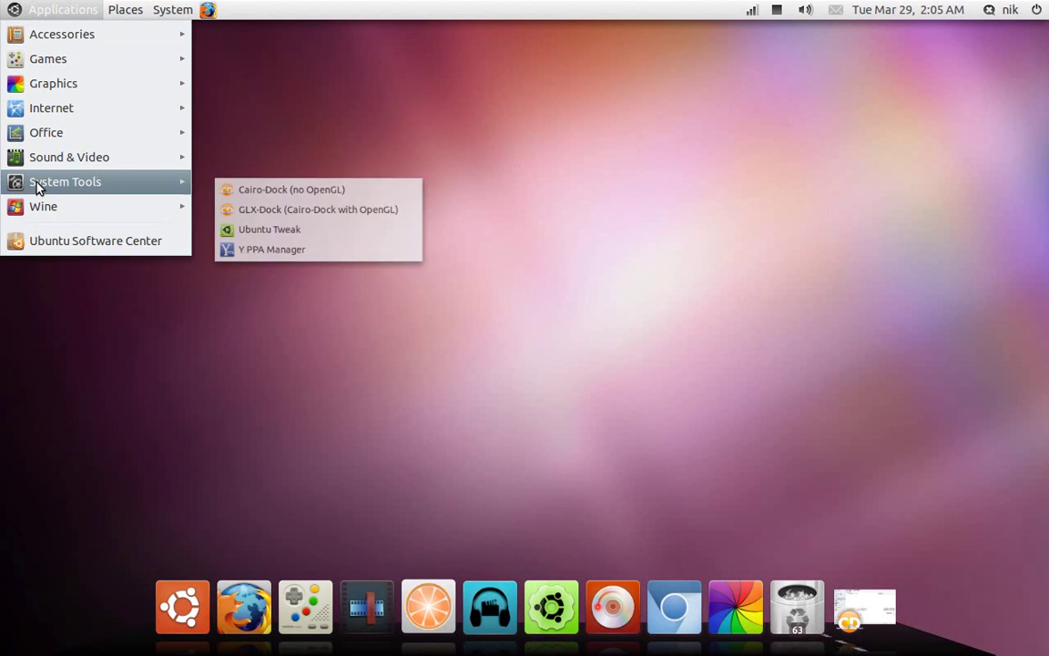
pyautogui.moveTo(98, 160)
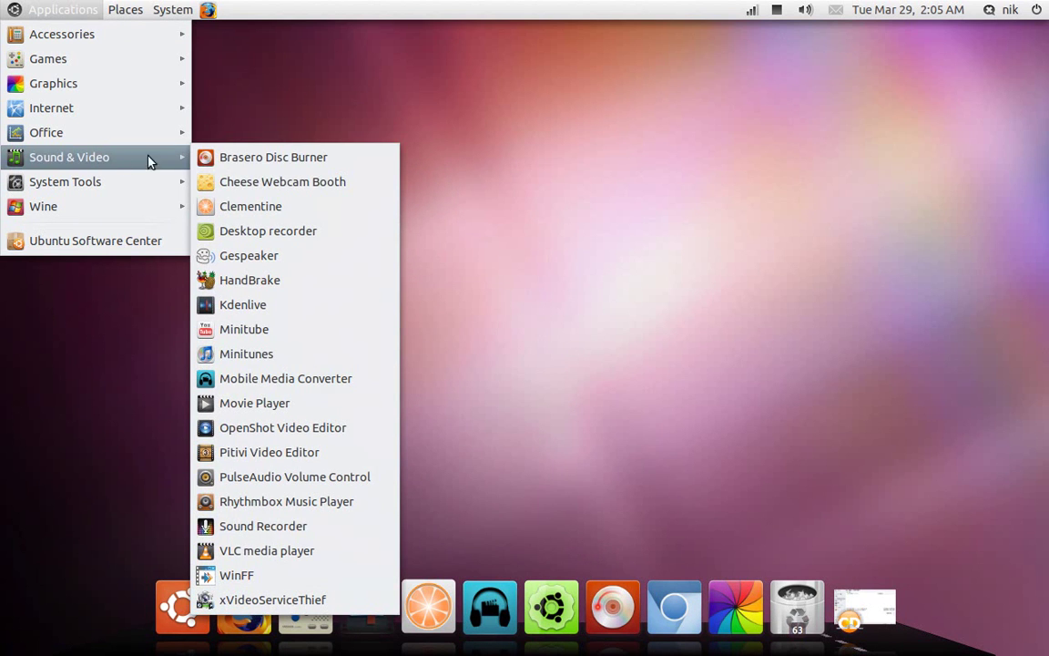
pyautogui.moveTo(198, 182); pyautogui.dragTo(463, 625)
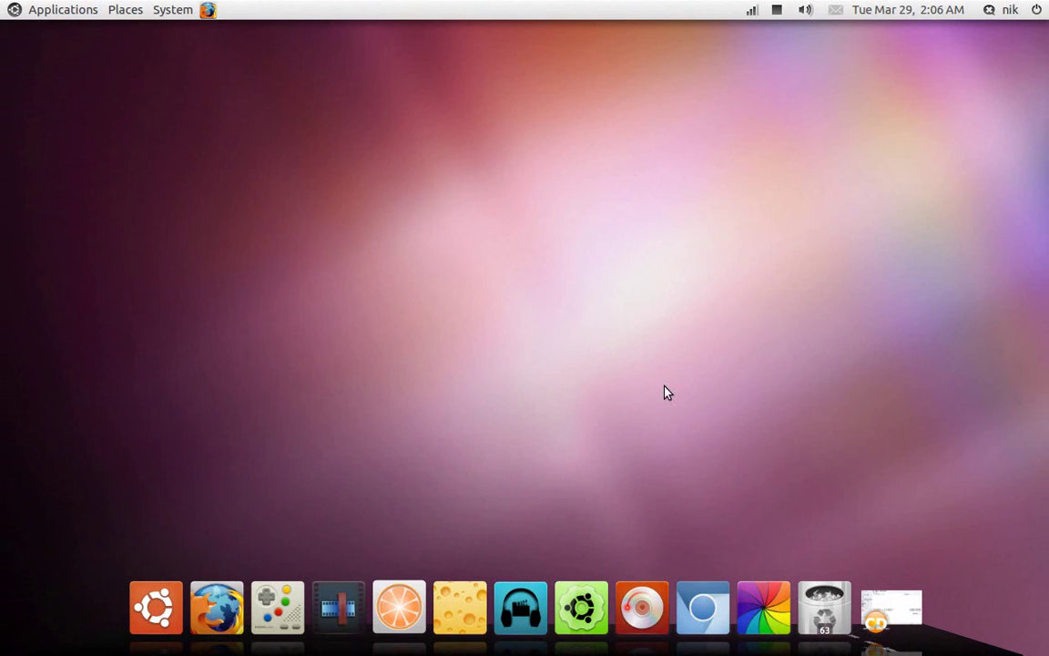
# Open the Cairo-Dock configuration and examine the Visibility settings and the Background appearance settings.
pyautogui.rightClick(399, 587)
pyautogui.moveTo(520, 489)
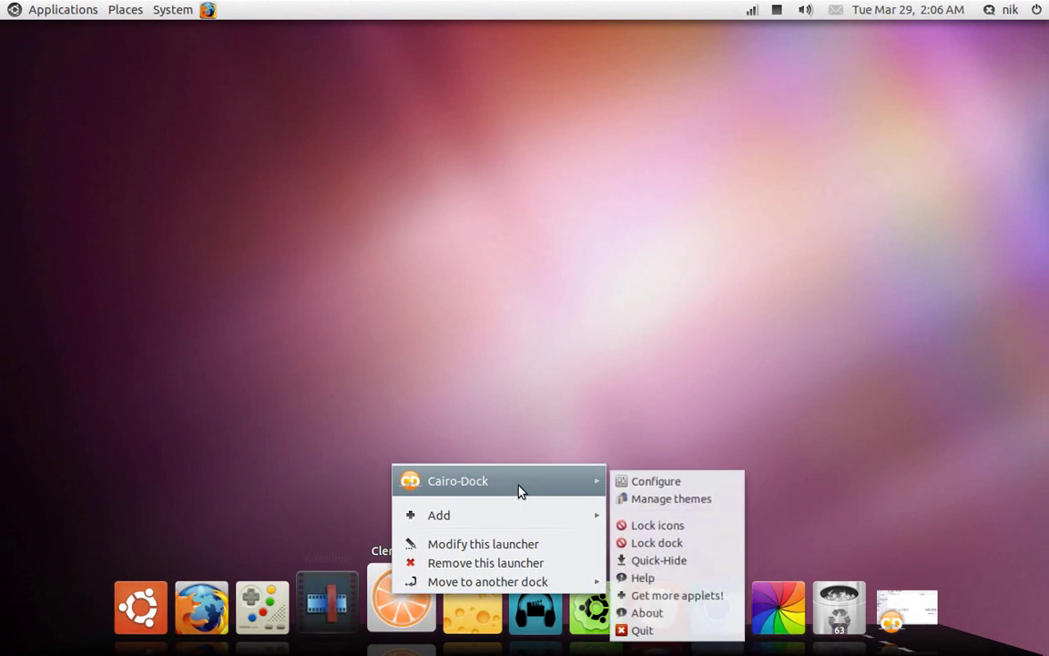
pyautogui.click(637, 471)
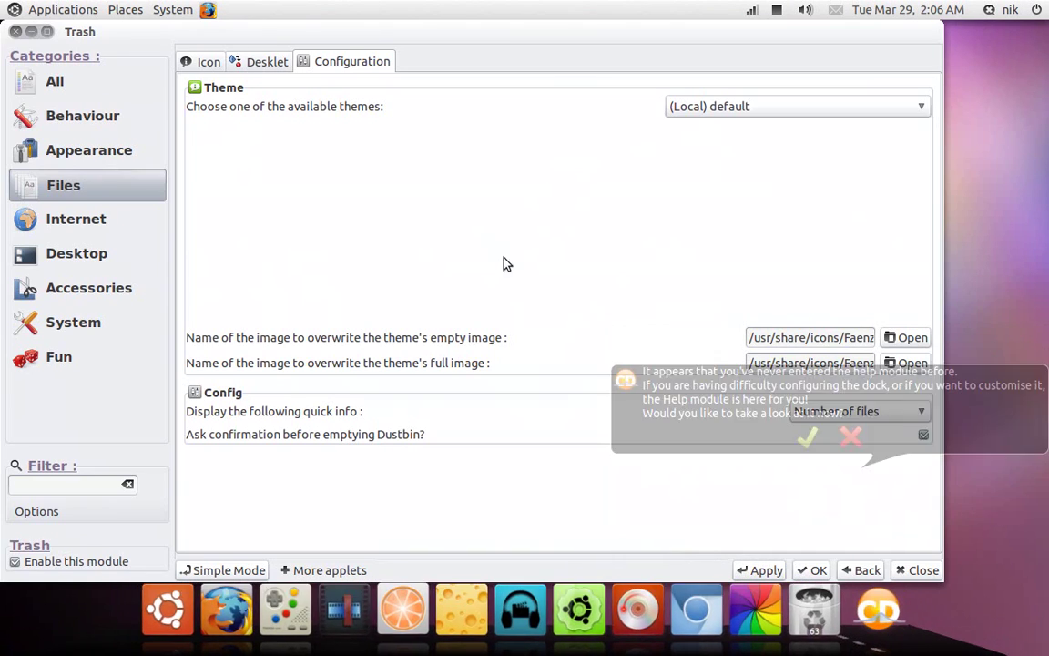
pyautogui.click(69, 91)
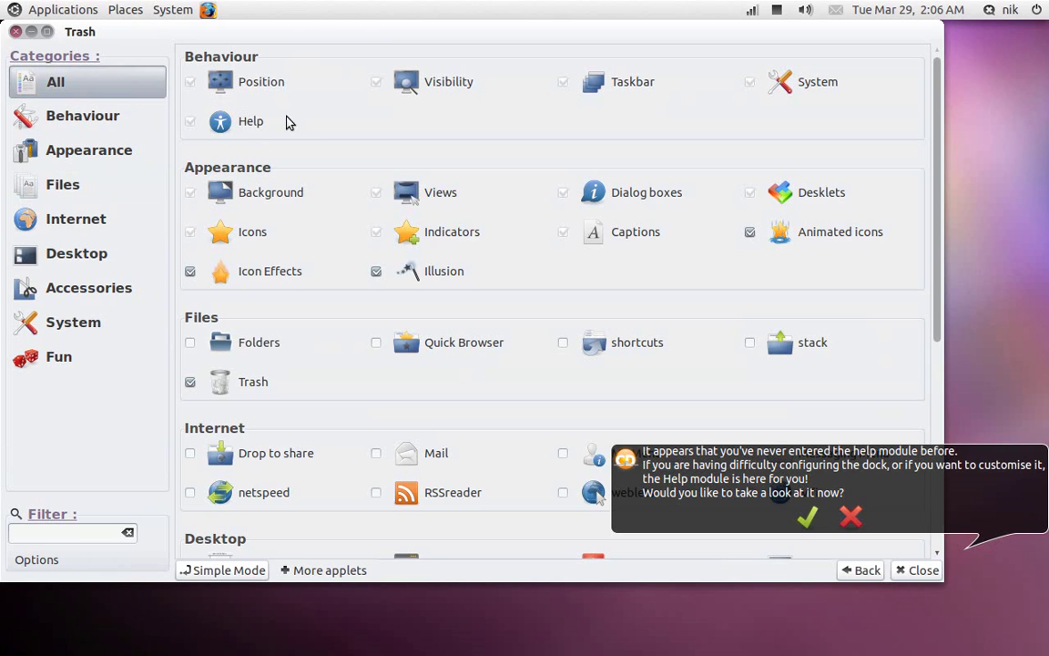
pyautogui.click(446, 89)
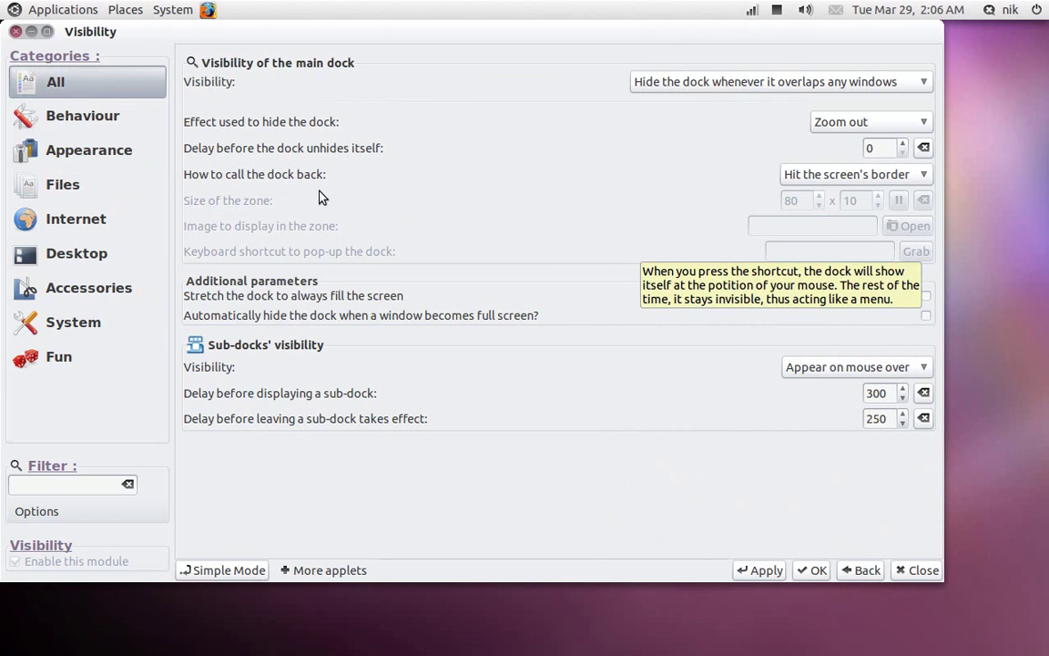
pyautogui.click(69, 135)
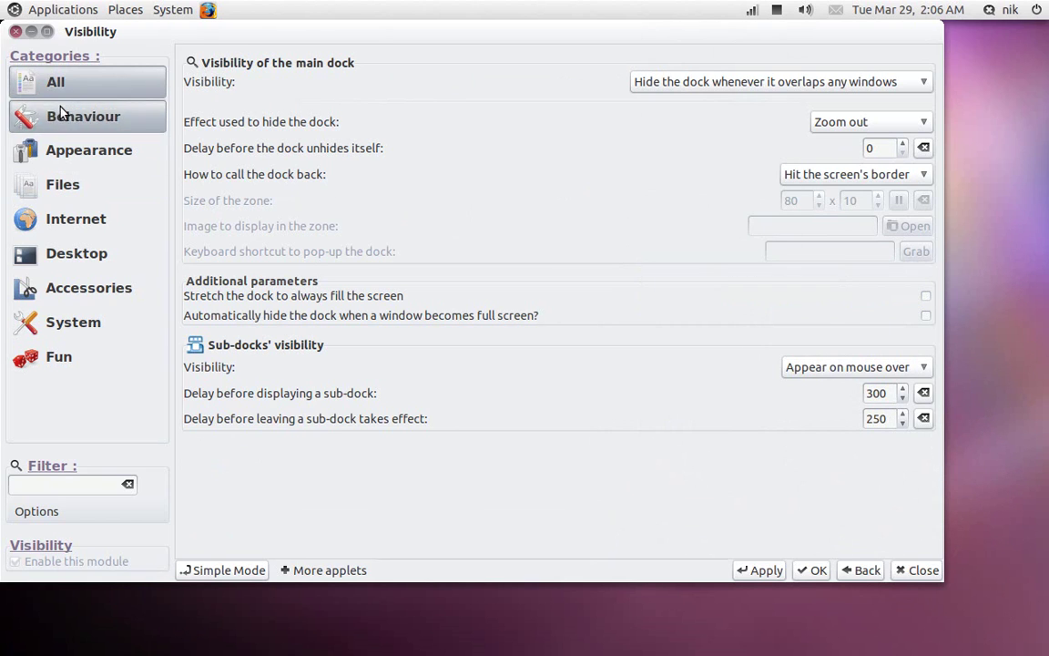
pyautogui.click(74, 152)
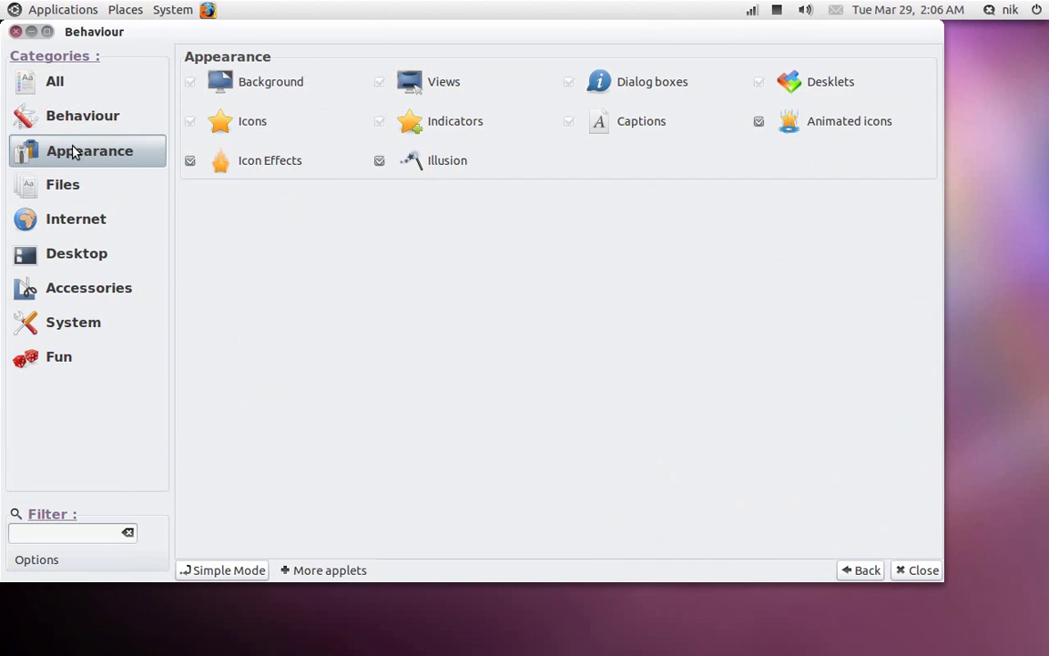
pyautogui.click(279, 84)
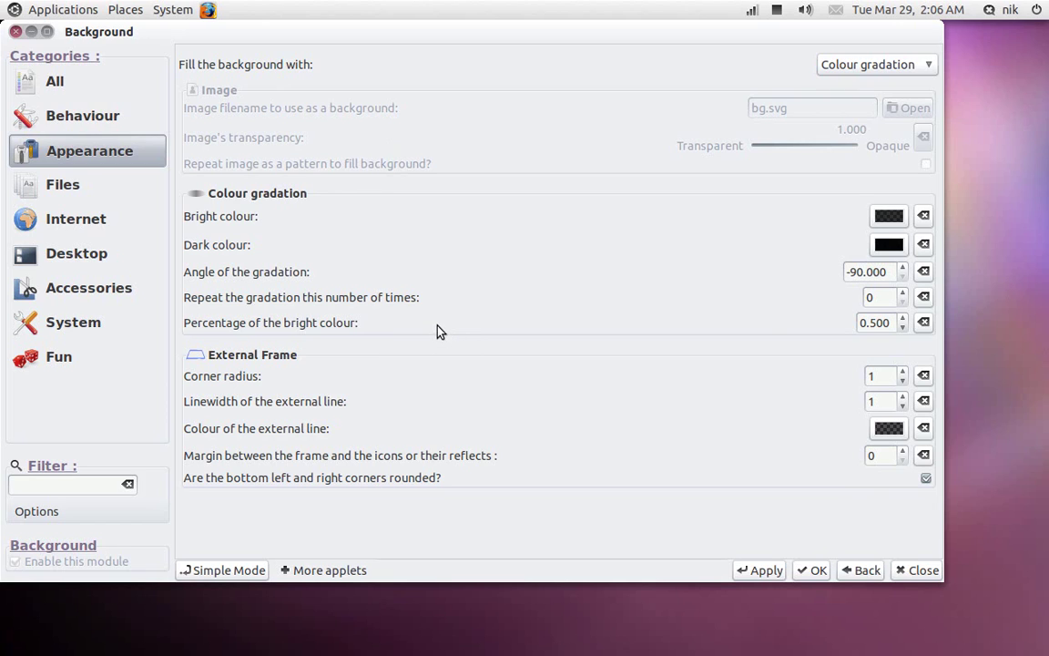
pyautogui.click(776, 11)
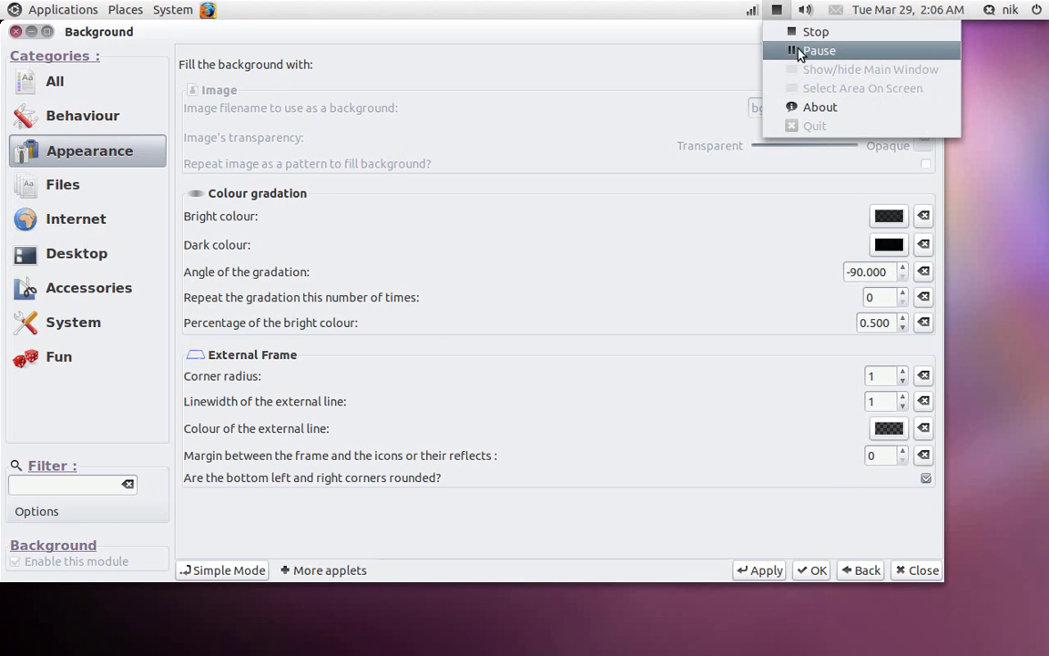
pyautogui.click(792, 35)
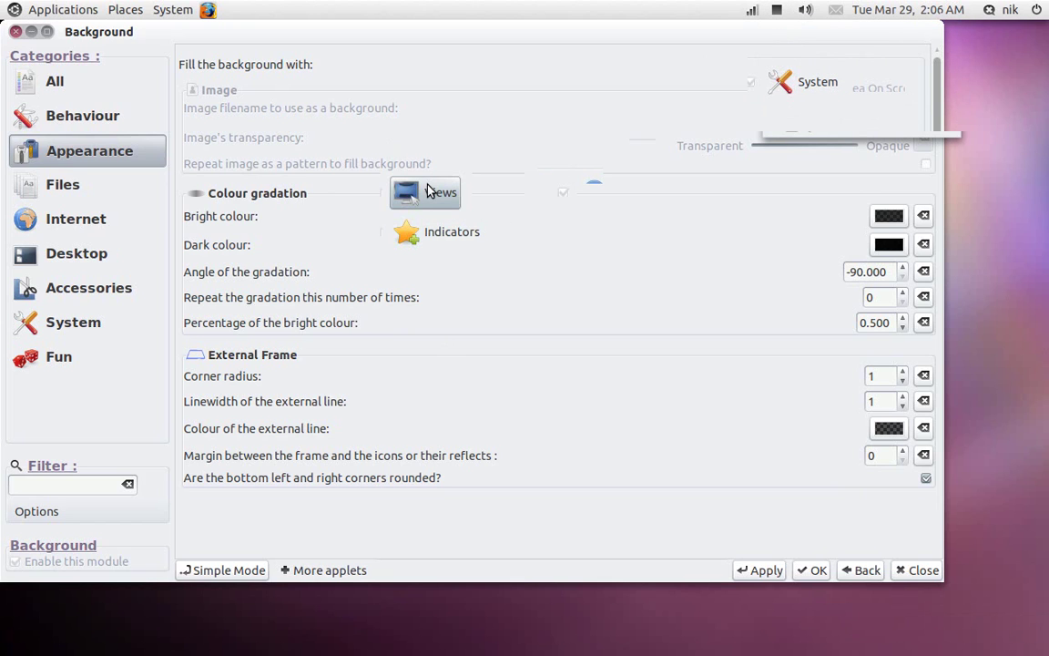
# In the Inclined Plane view settings, shrink the configuration window to uncover the dock and apply a vanishing point height of 352.
pyautogui.click(430, 192)
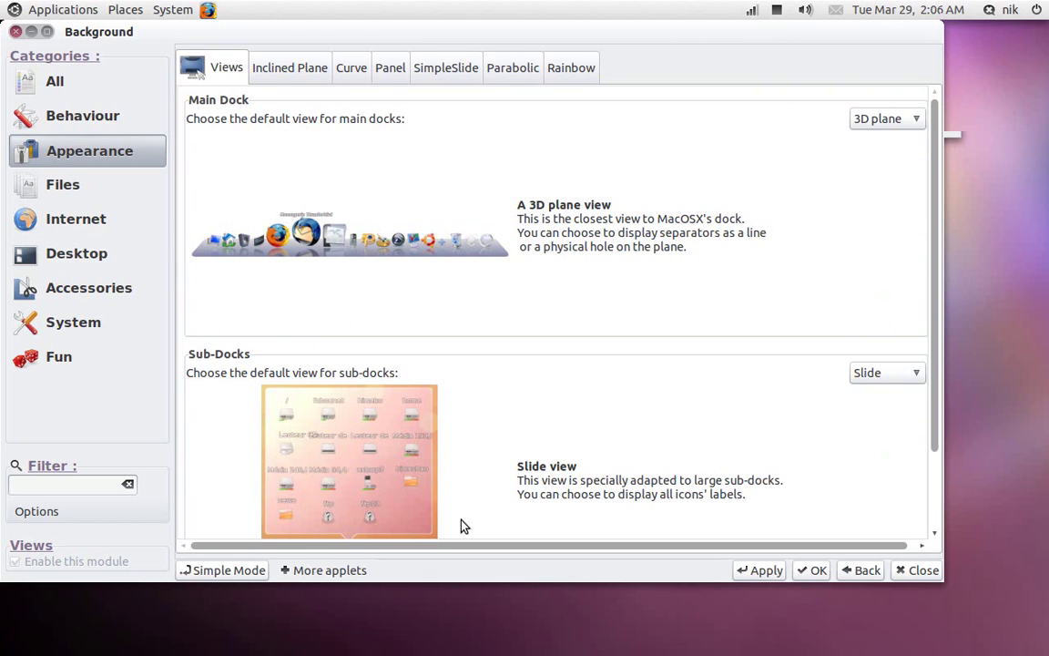
pyautogui.moveTo(364, 651)
pyautogui.click(283, 69)
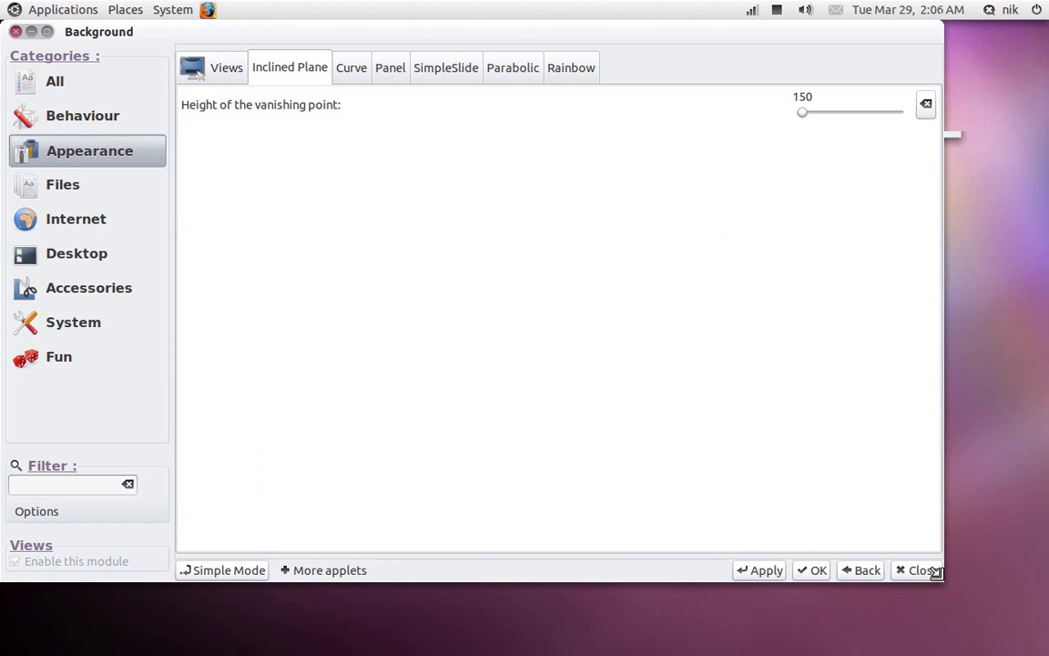
pyautogui.moveTo(936, 572); pyautogui.dragTo(970, 455)
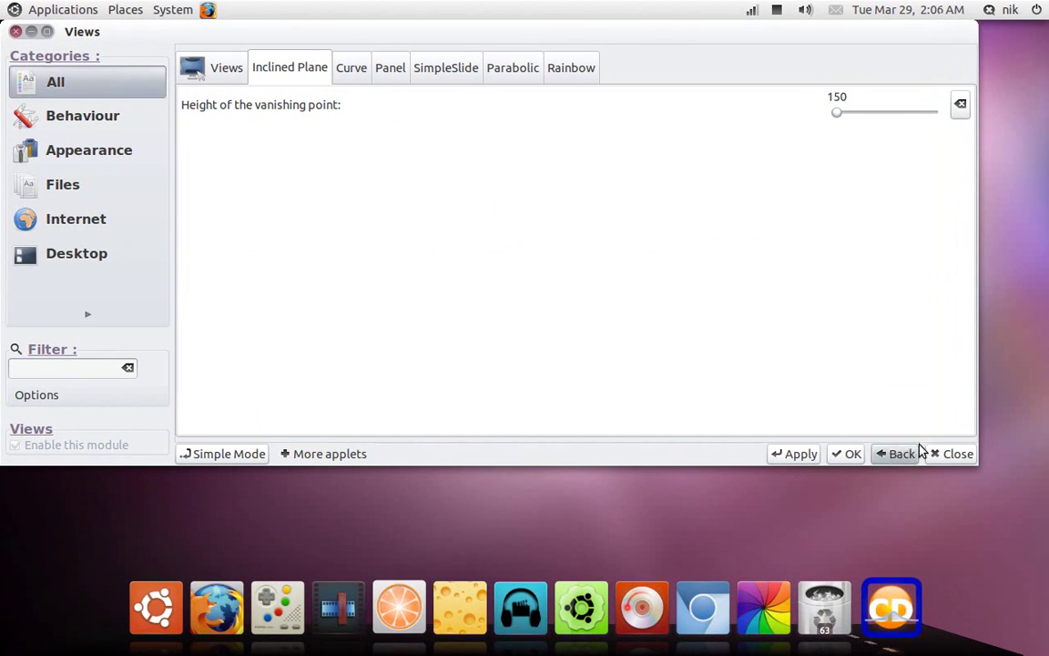
pyautogui.moveTo(837, 113); pyautogui.dragTo(901, 102)
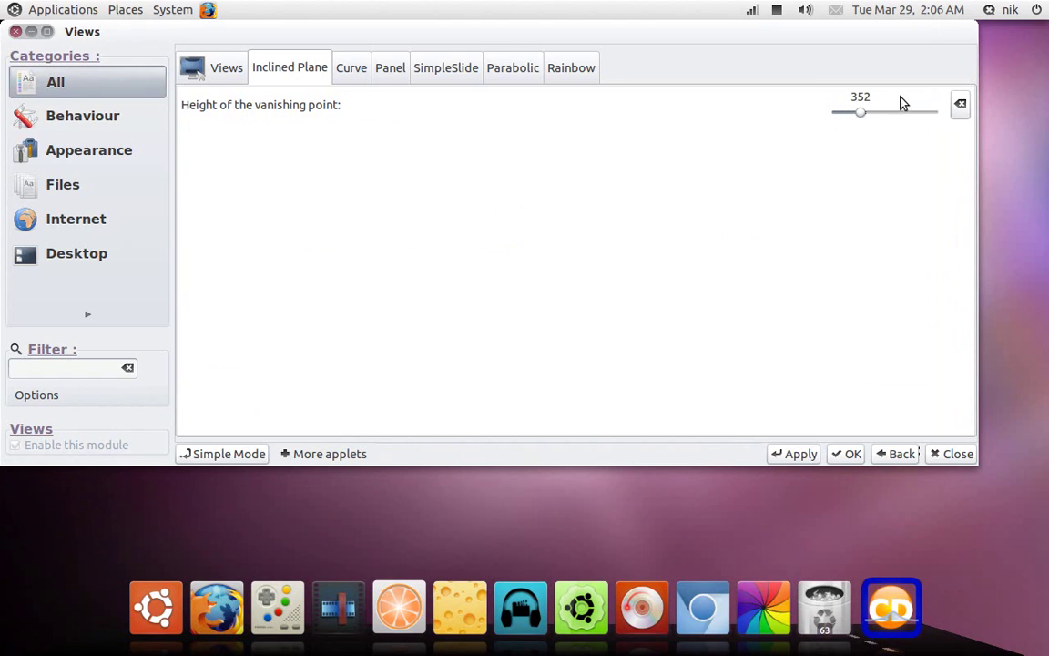
pyautogui.click(798, 456)
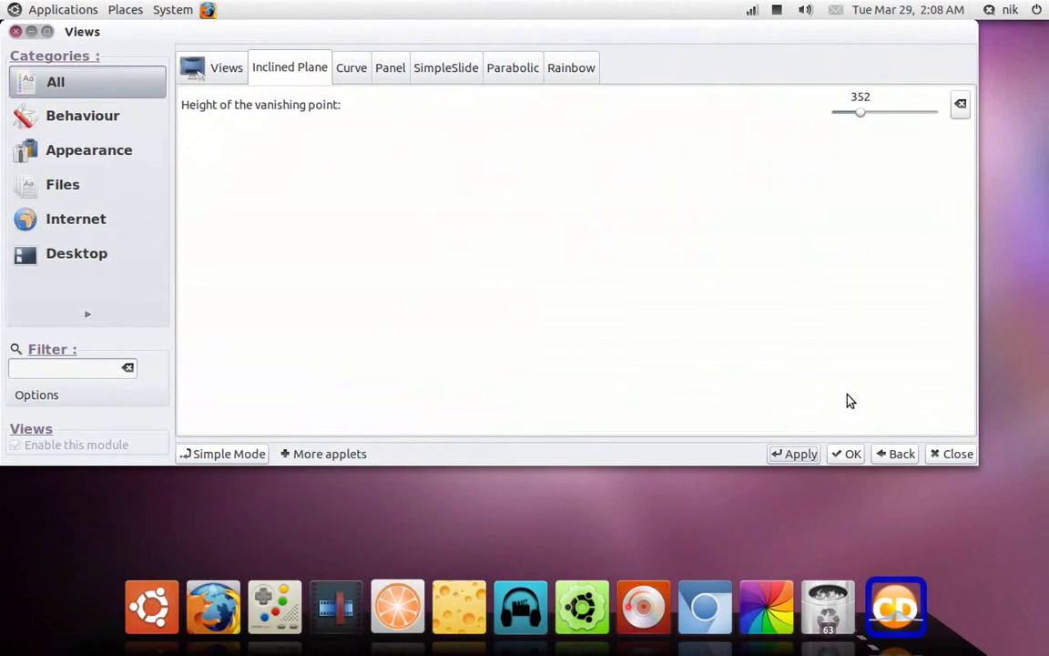
# Set the Inclined Plane vanishing point height to 264, apply it, and close the dock configuration.
pyautogui.moveTo(862, 119); pyautogui.dragTo(856, 119)
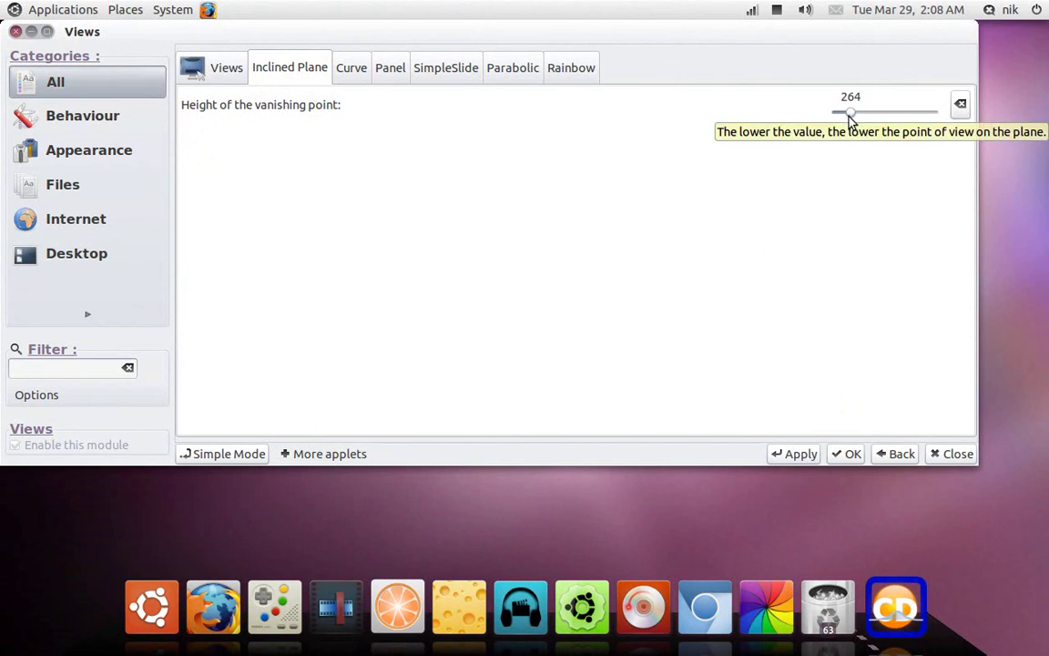
pyautogui.click(792, 455)
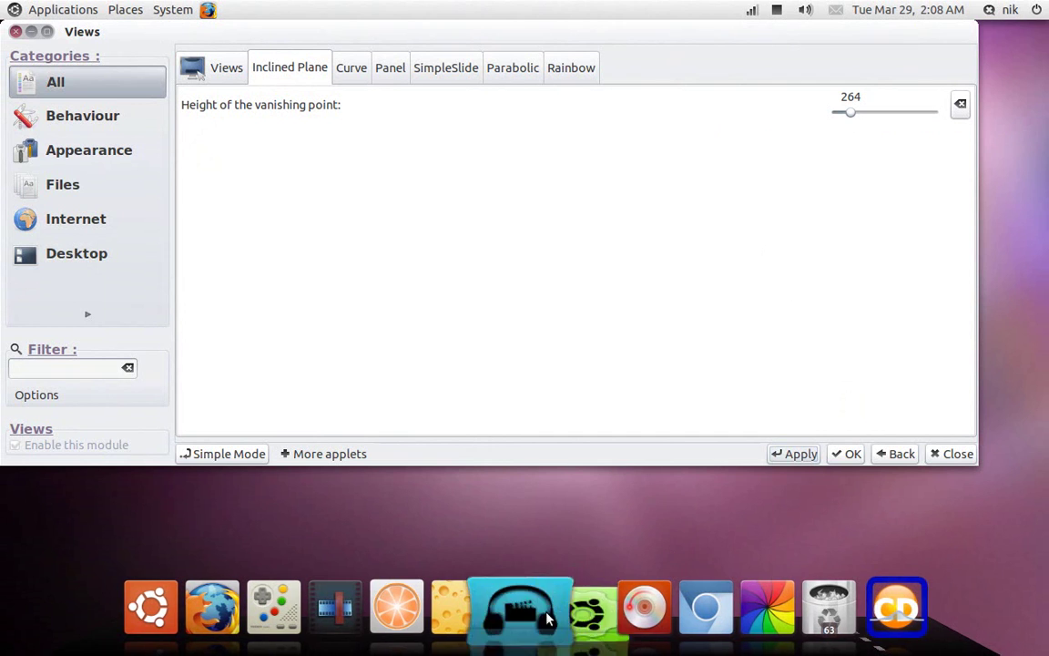
pyautogui.click(16, 31)
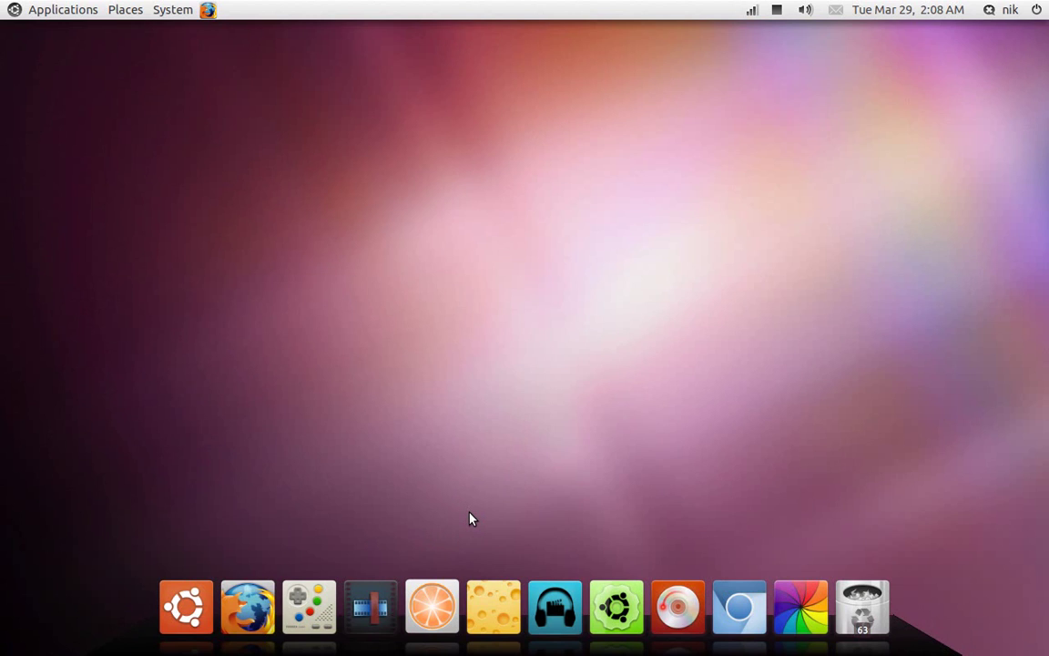
# Look through the full list of entries under Preferences in the System menu.
pyautogui.click(186, 6)
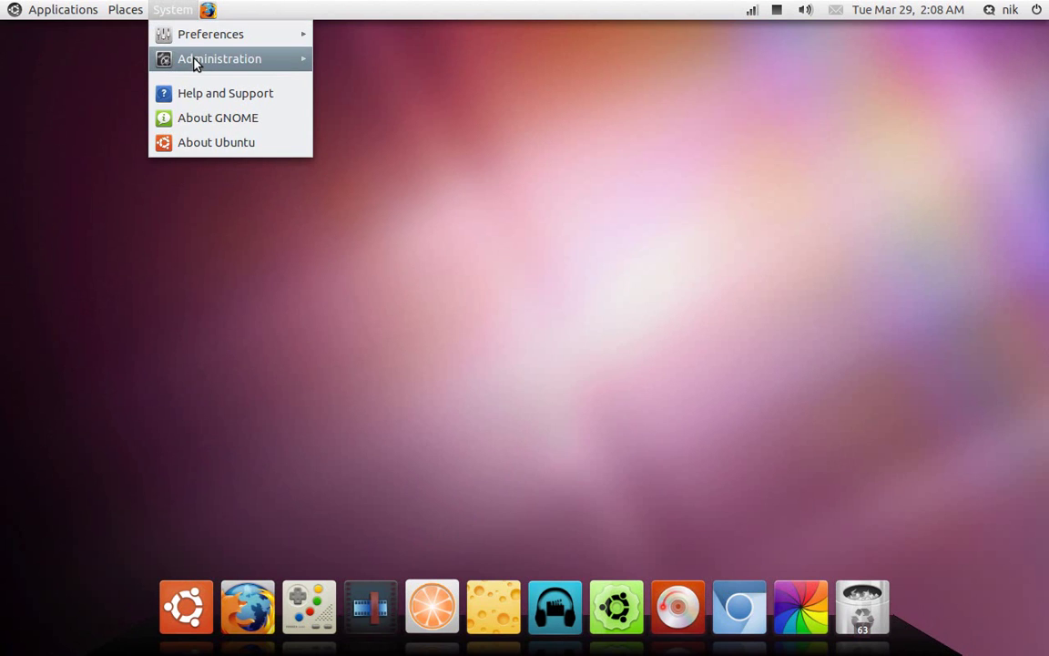
pyautogui.moveTo(189, 35)
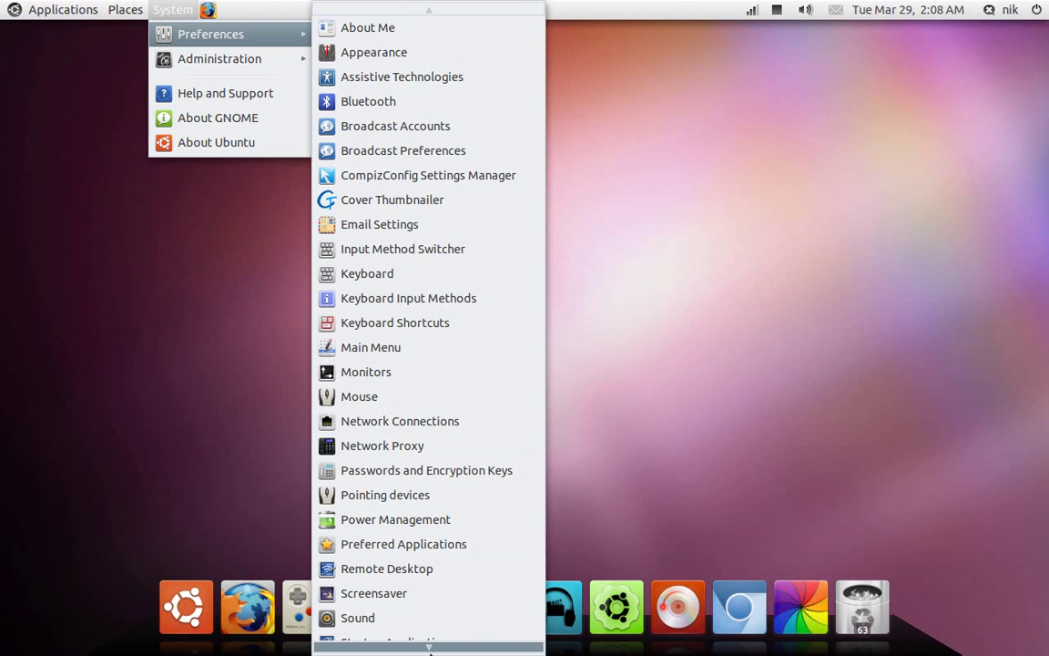
pyautogui.moveTo(434, 647)
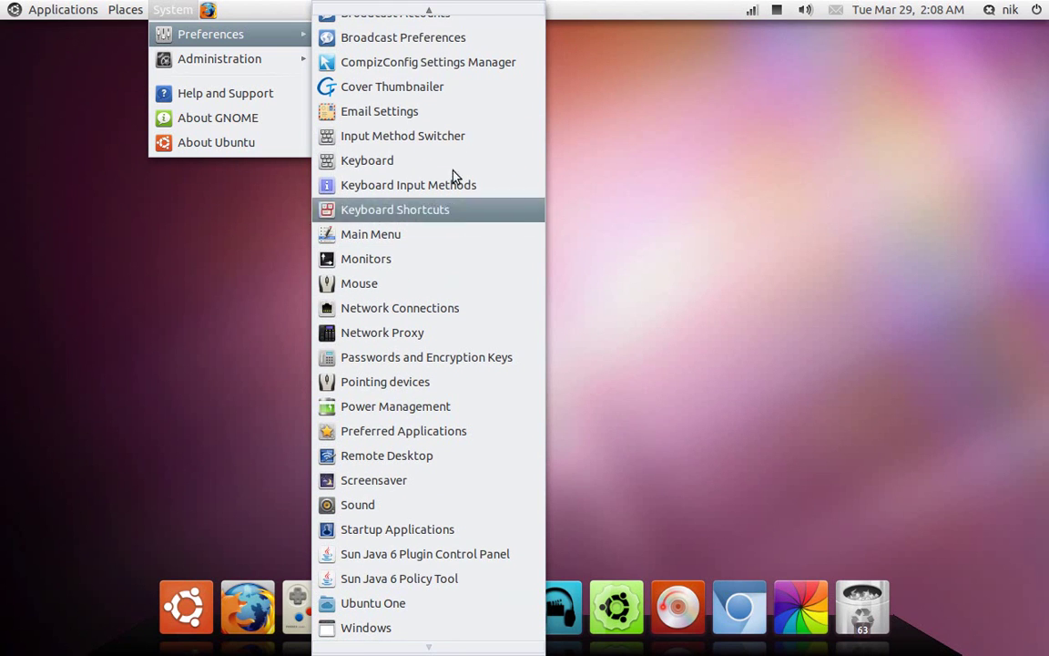
pyautogui.moveTo(436, 5)
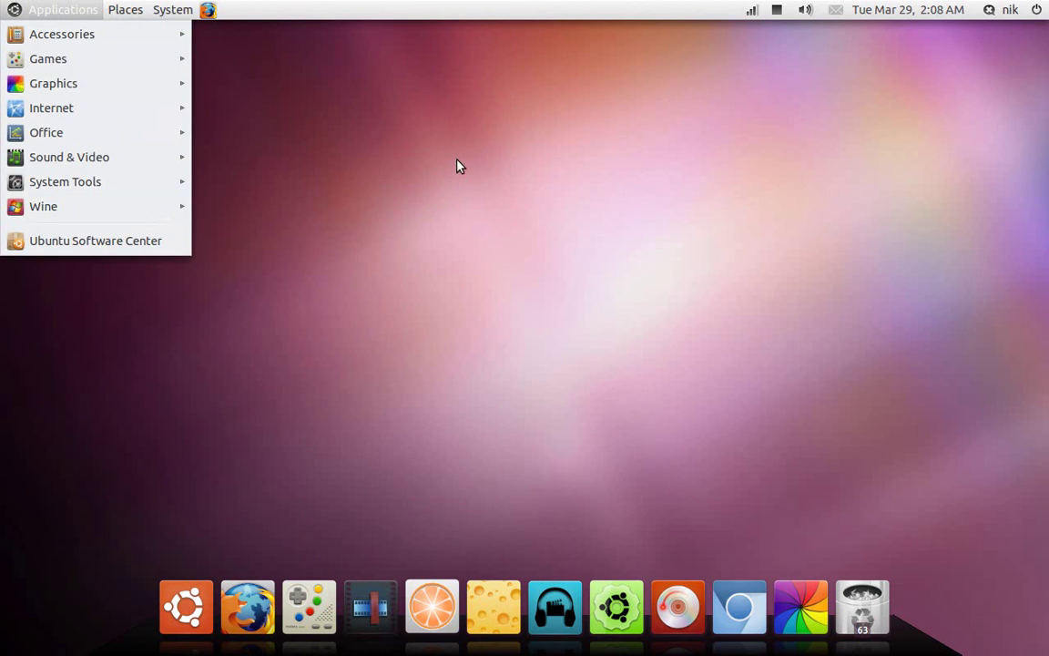
# Edit the panel's System menu so that Control Center is shown and Preferences is hidden, and close the menu editor.
pyautogui.click(30, 7)
pyautogui.rightClick(32, 8)
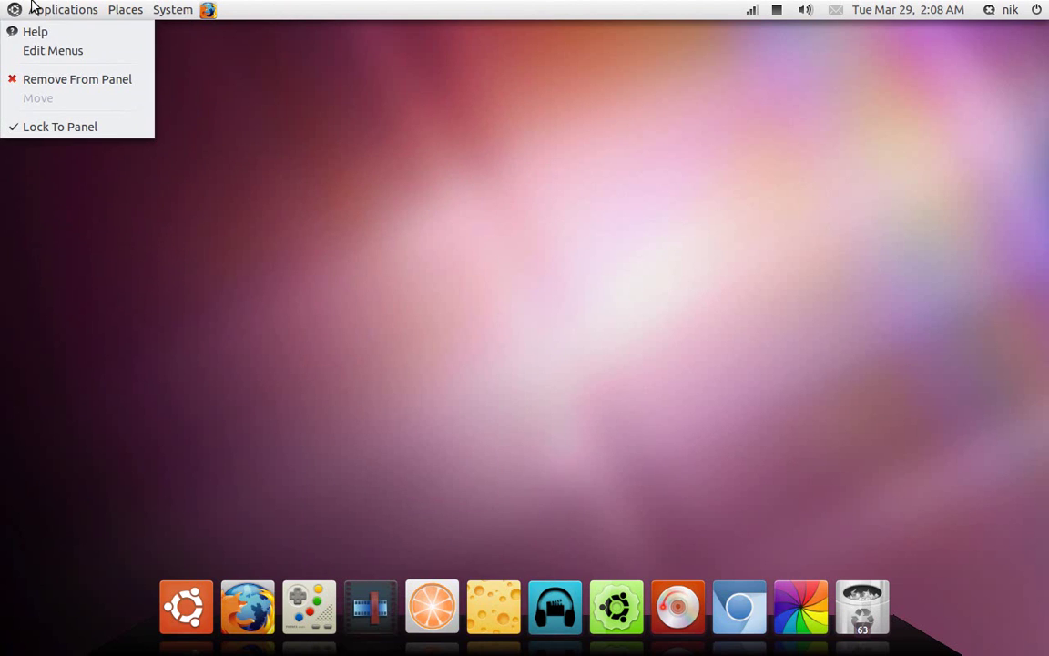
pyautogui.click(52, 51)
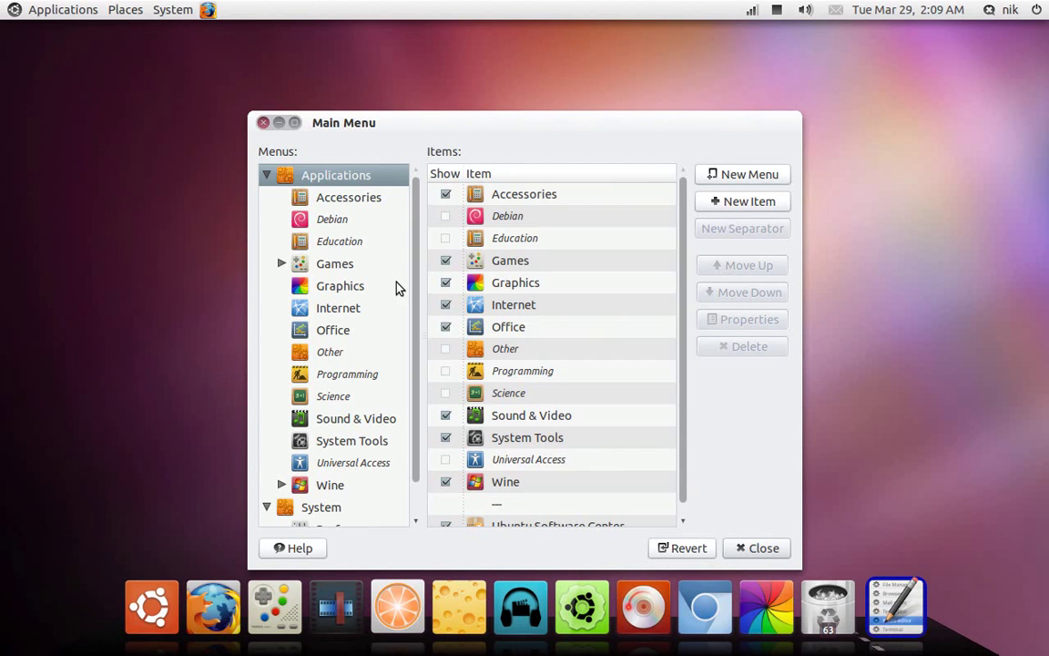
pyautogui.scroll(-1, 414, 299)
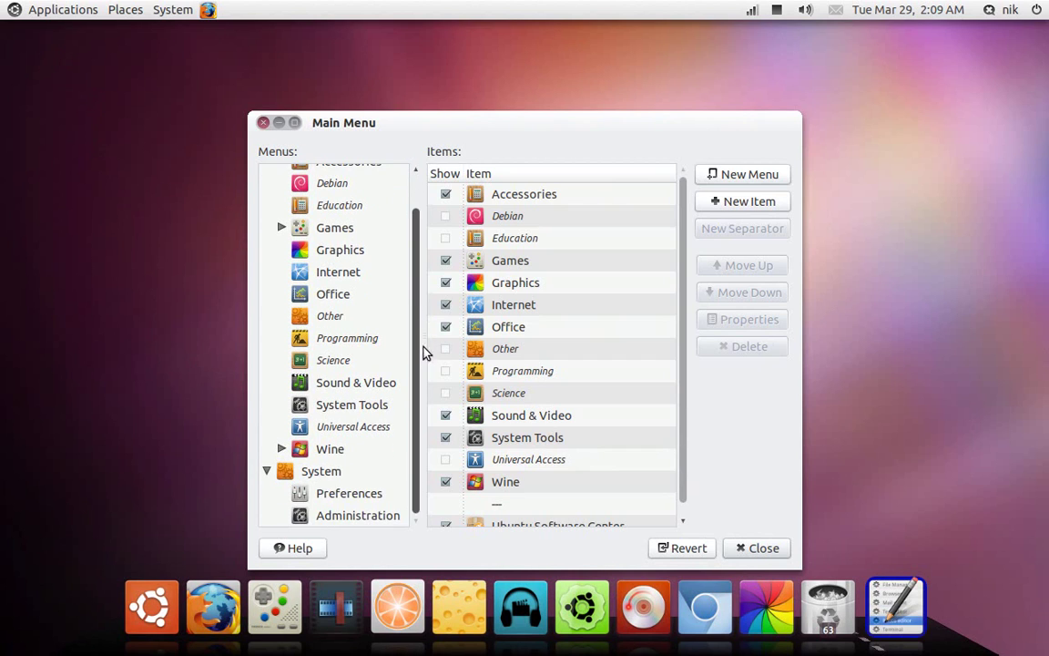
pyautogui.click(321, 471)
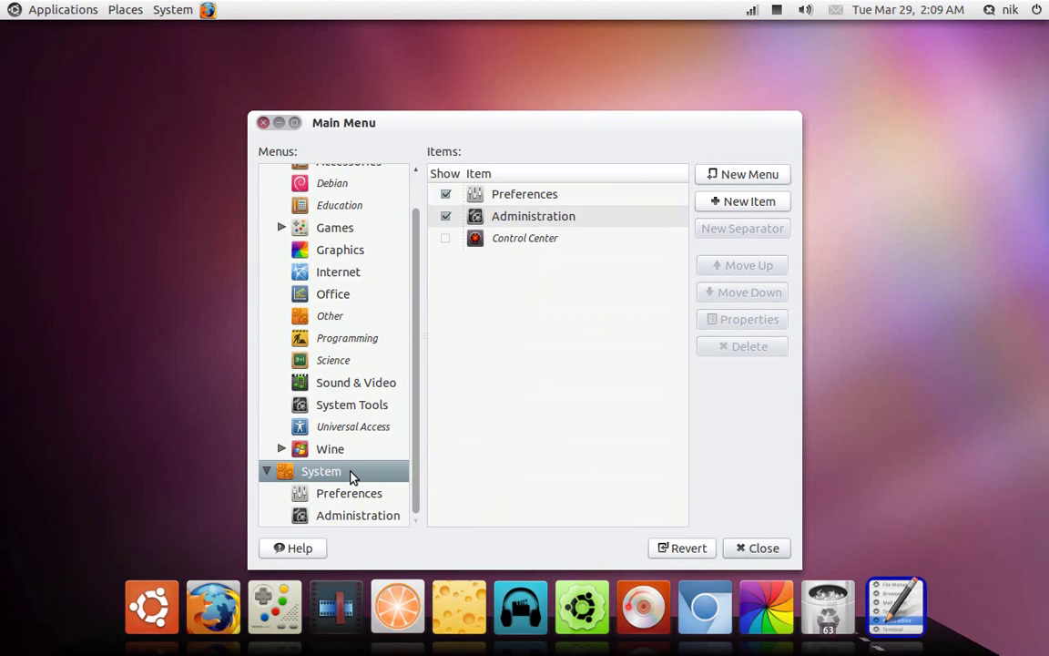
pyautogui.click(445, 240)
pyautogui.click(445, 238)
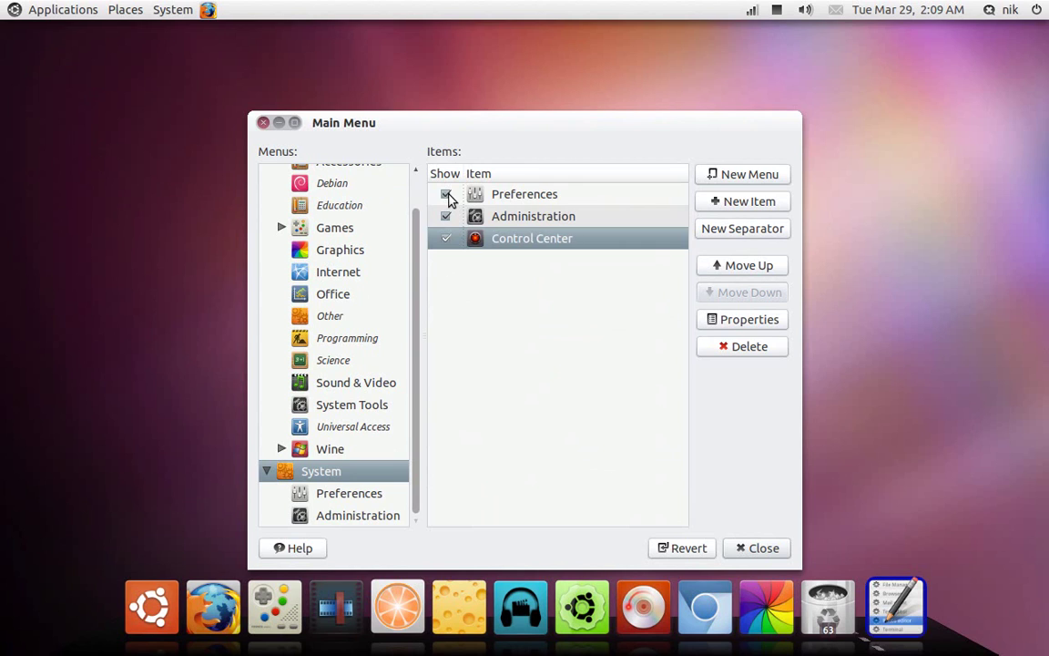
pyautogui.click(446, 194)
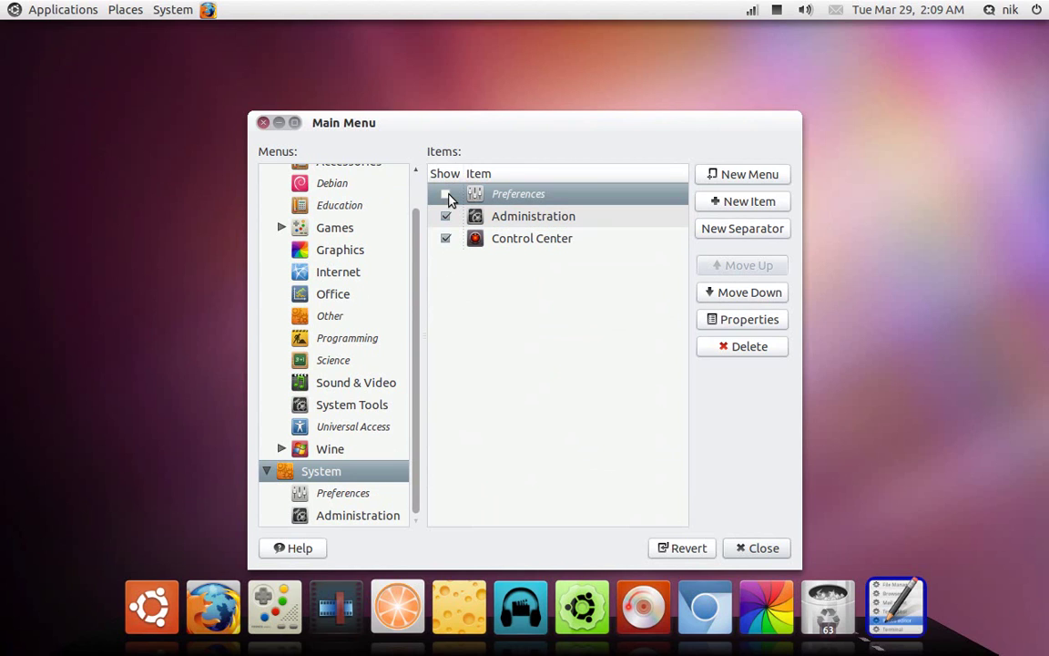
pyautogui.click(763, 548)
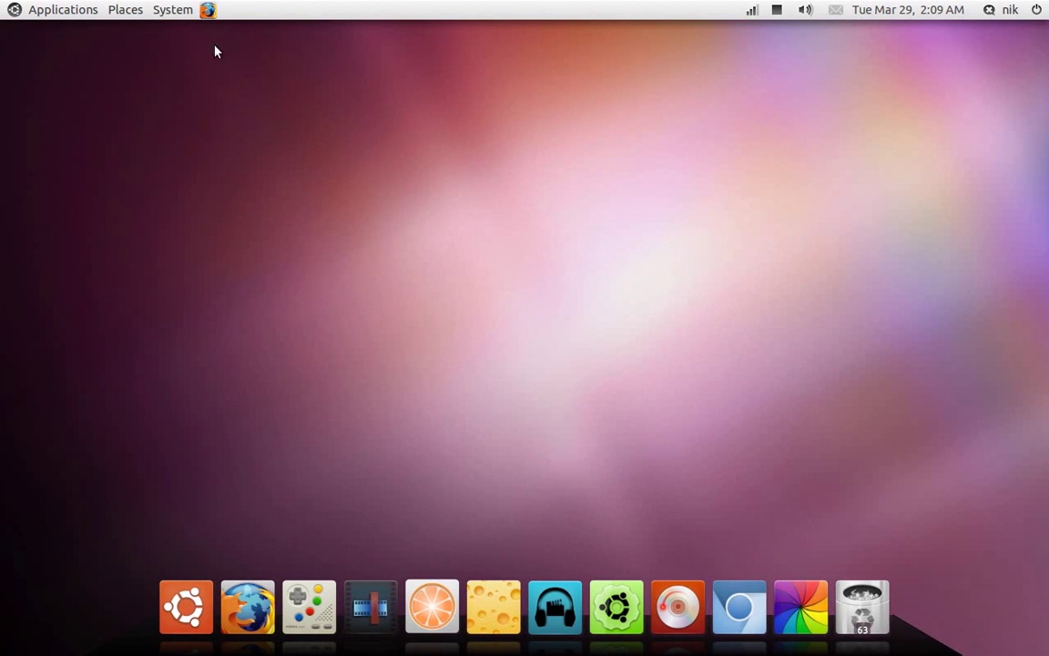
# Open Control Center from the System menu, look through its setting groups, close it, and check the System menu entries again.
pyautogui.click(132, 9)
pyautogui.moveTo(168, 11)
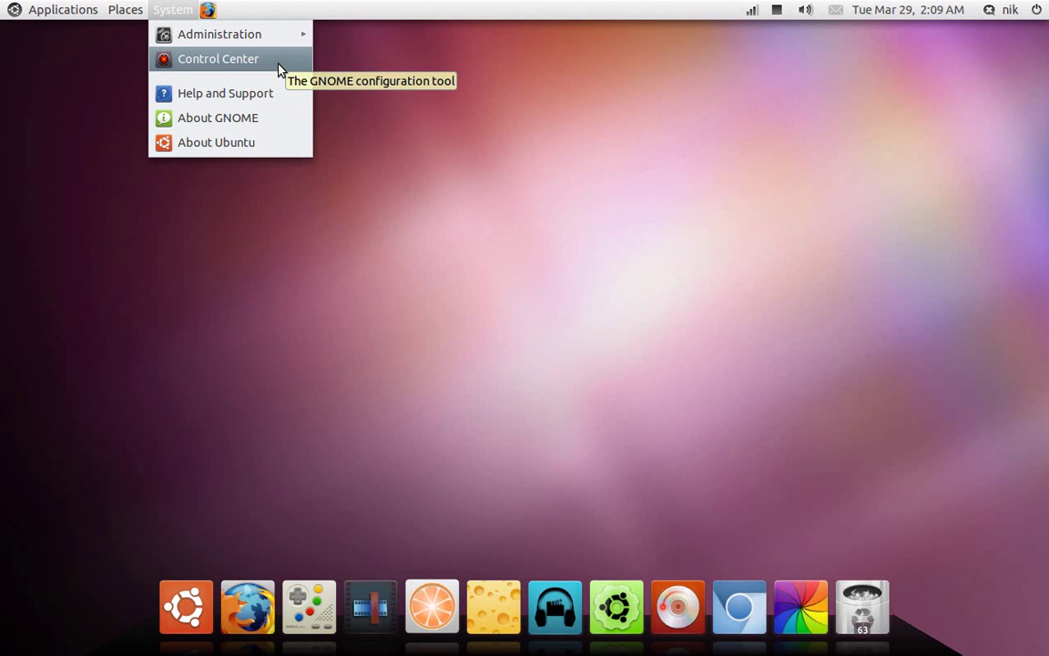
pyautogui.click(280, 70)
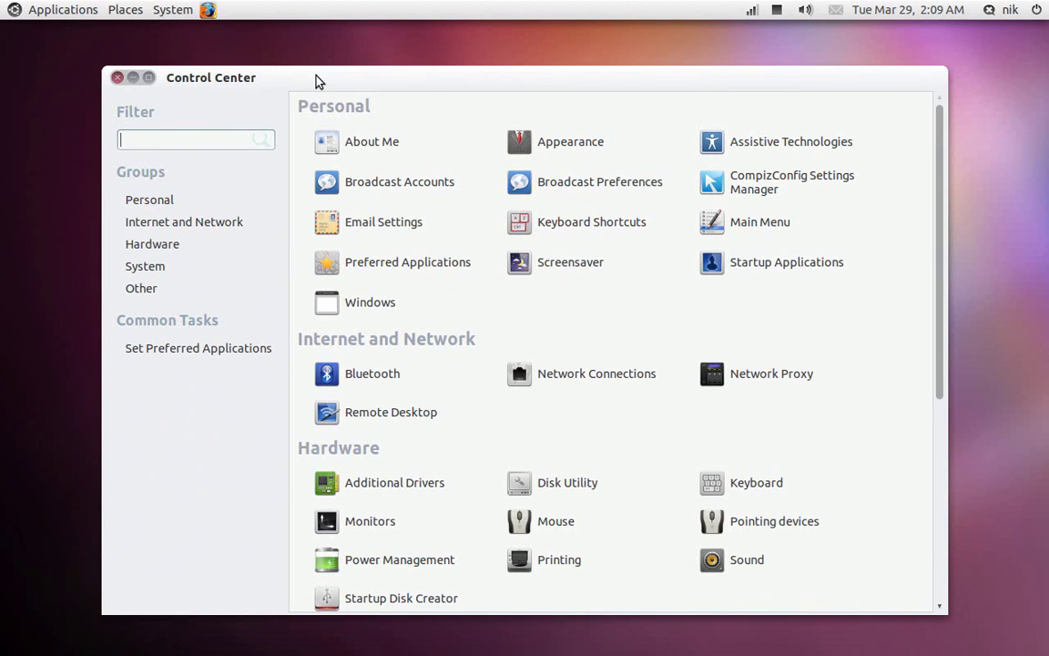
pyautogui.scroll(-6, 456, 156)
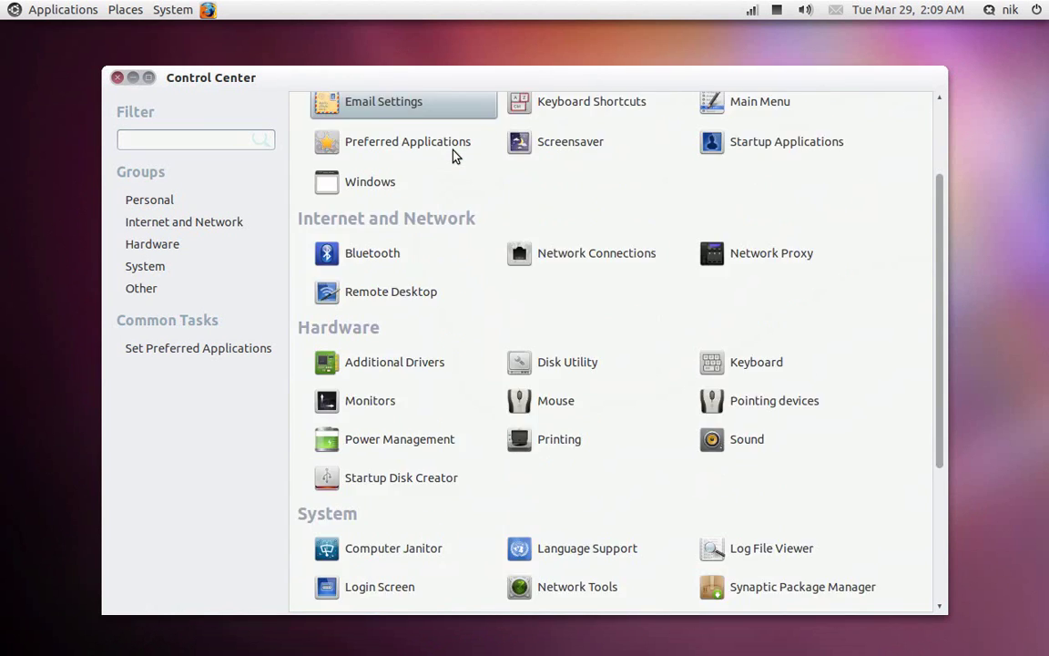
pyautogui.click(116, 79)
pyautogui.click(171, 10)
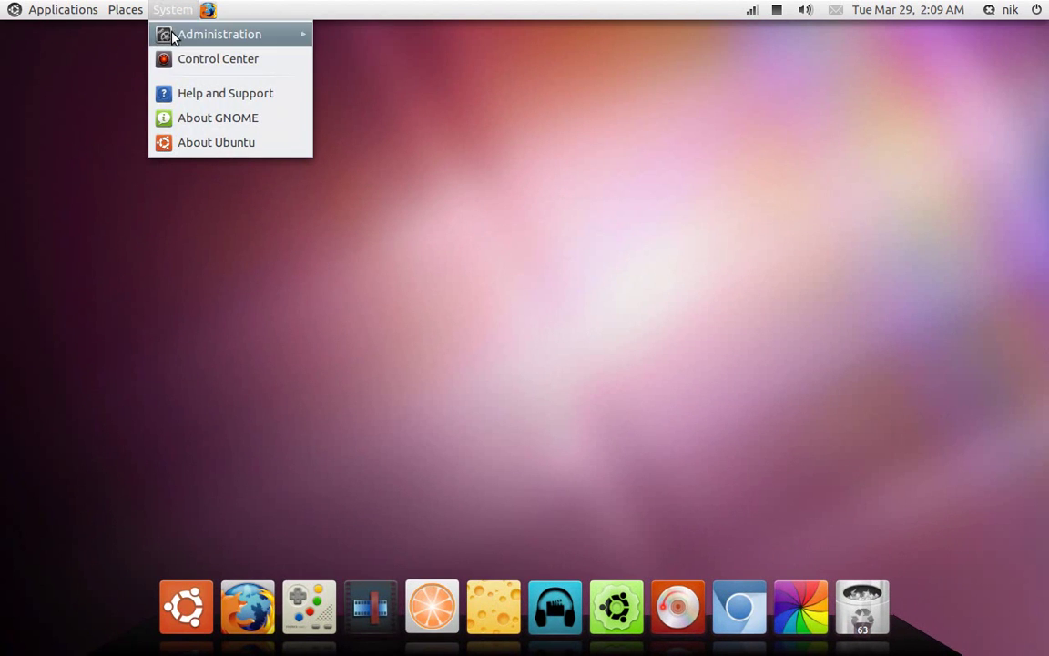
# Add Control Center from the System menu to the dock as a launcher, between the green Ubuntu Tweak icon and the disc icon.
pyautogui.moveTo(174, 57)
pyautogui.mouseDown()
pyautogui.moveTo(352, 108)
pyautogui.moveTo(480, 173)
pyautogui.moveTo(648, 599)
pyautogui.mouseUp()
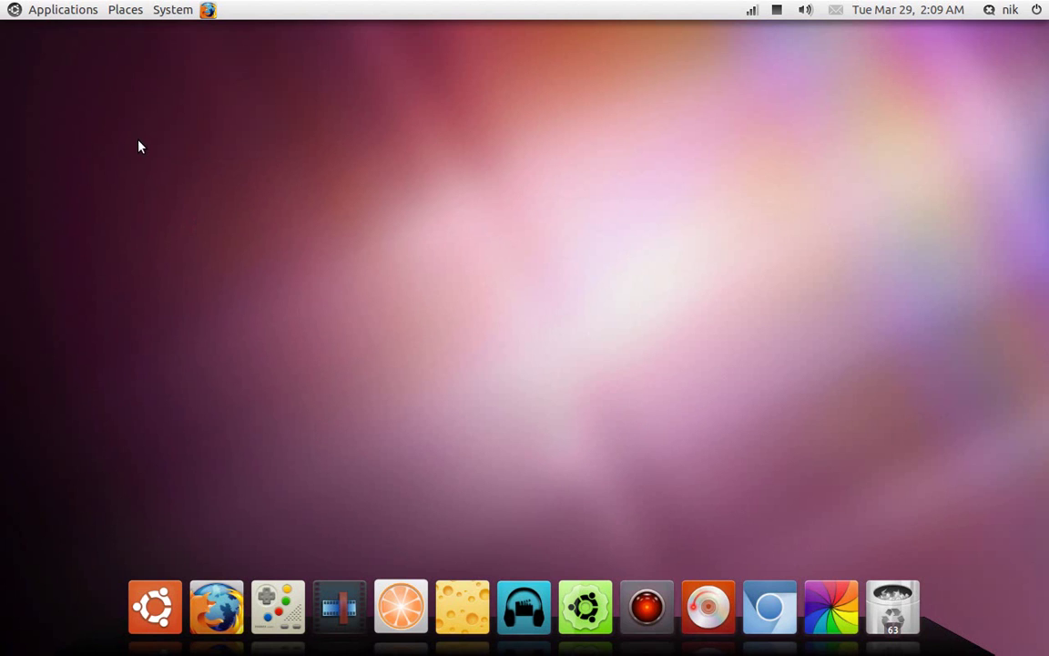
# View the System Tools entries in the Applications menu, and briefly open and dismiss the desktop search launcher.
pyautogui.click(82, 9)
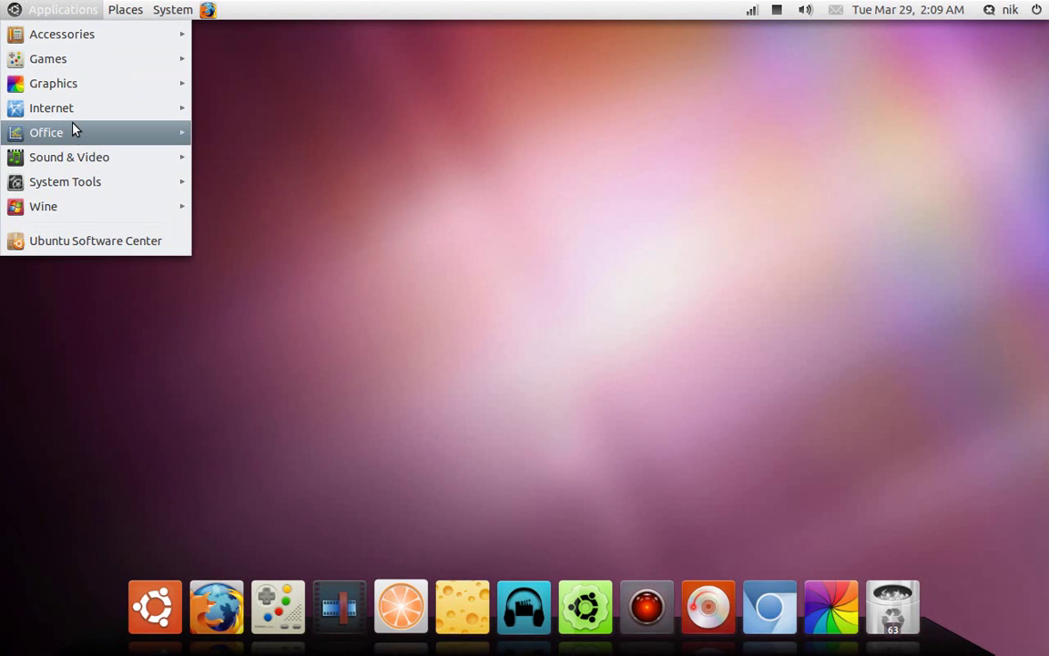
pyautogui.moveTo(110, 185)
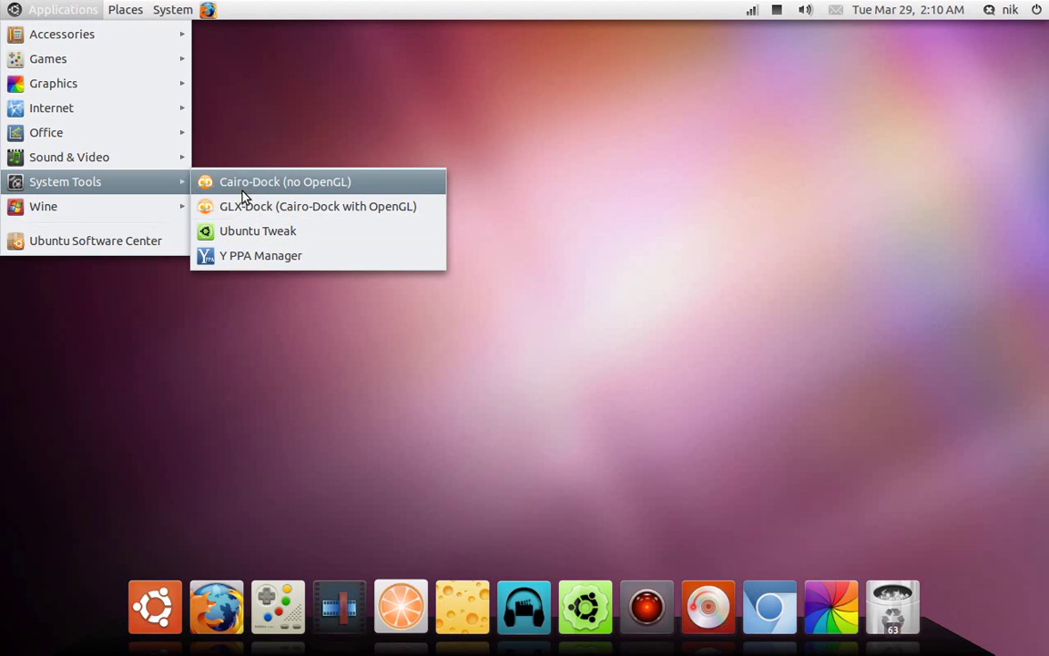
pyautogui.click(283, 146)
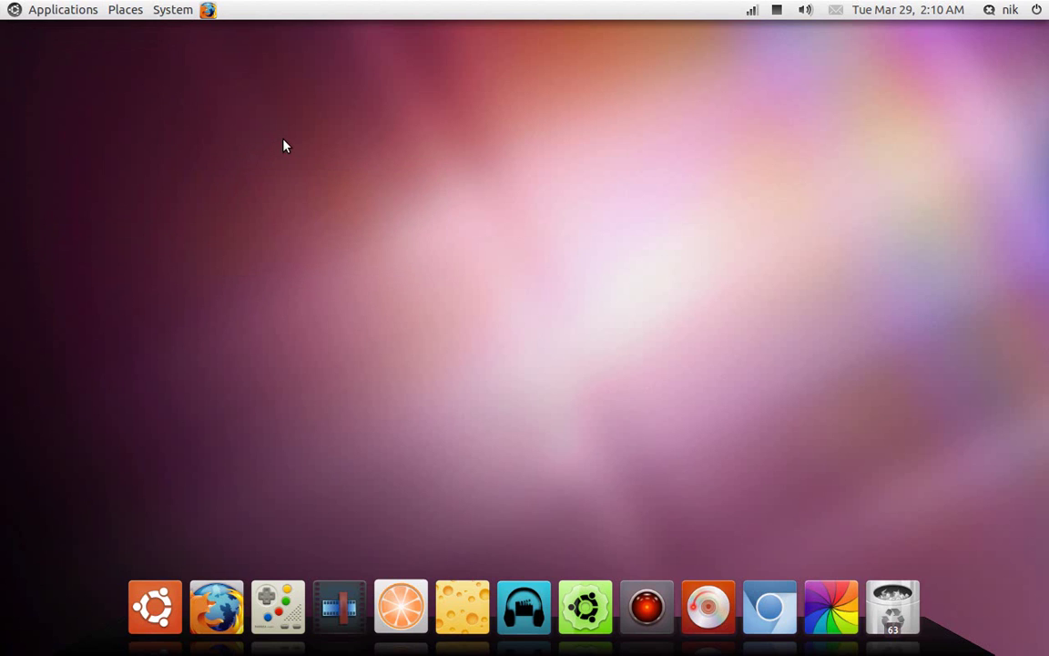
pyautogui.hotkey('ctrl', 'space')
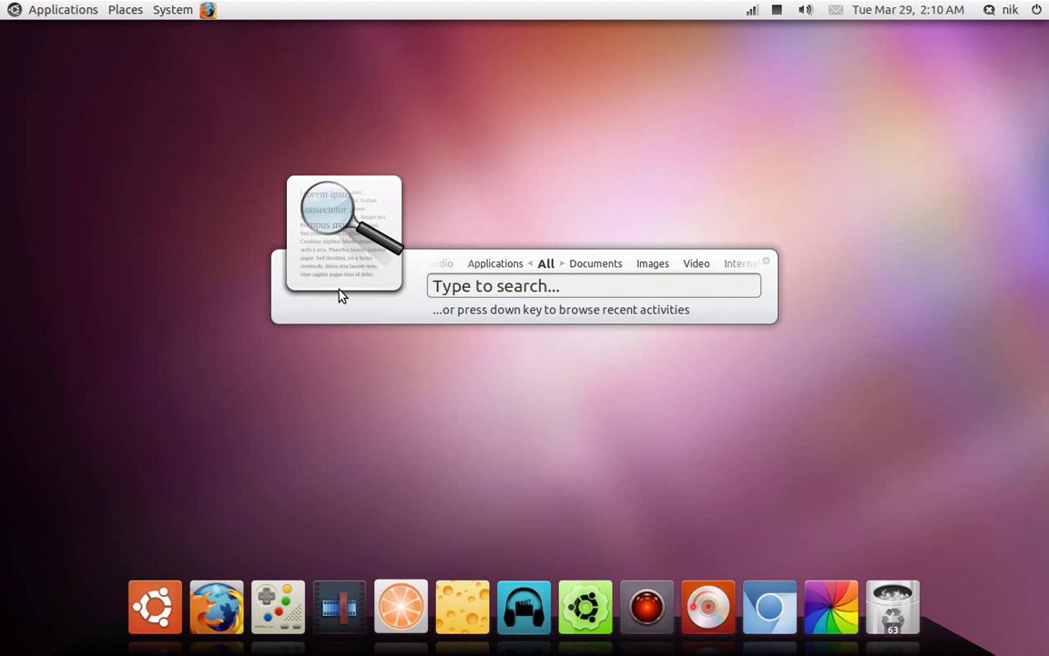
pyautogui.click(330, 409)
# Edit the Applications menu to hide Y PPA Manager, Ubuntu Tweak, GLX-Dock and Cairo-Dock (no OpenGL) under System Tools, and close the menu editor.
pyautogui.click(66, 9)
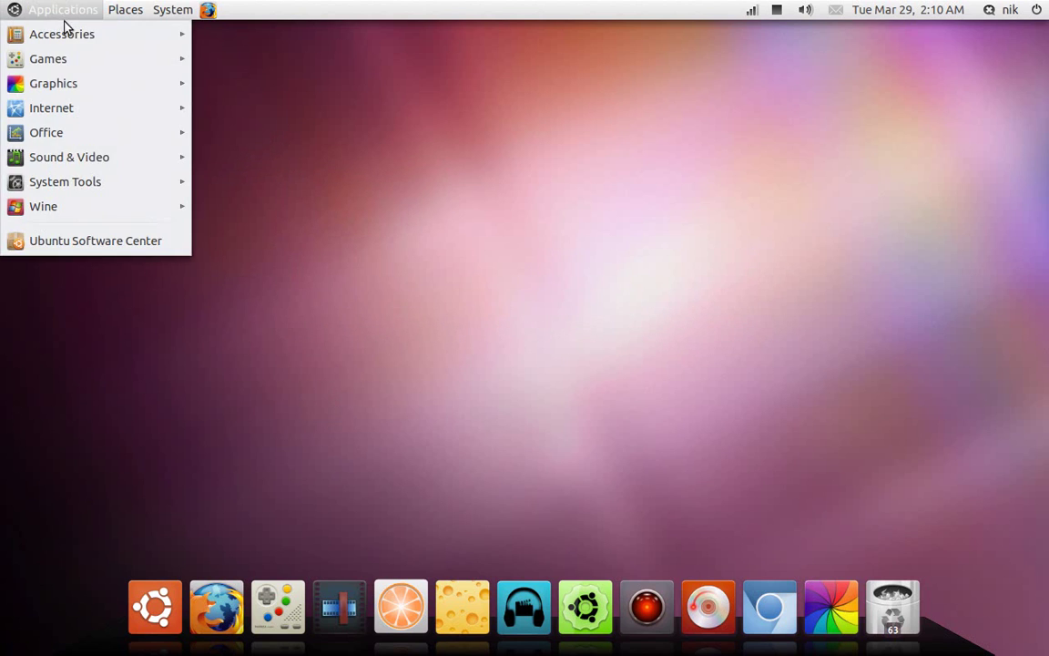
pyautogui.moveTo(64, 186)
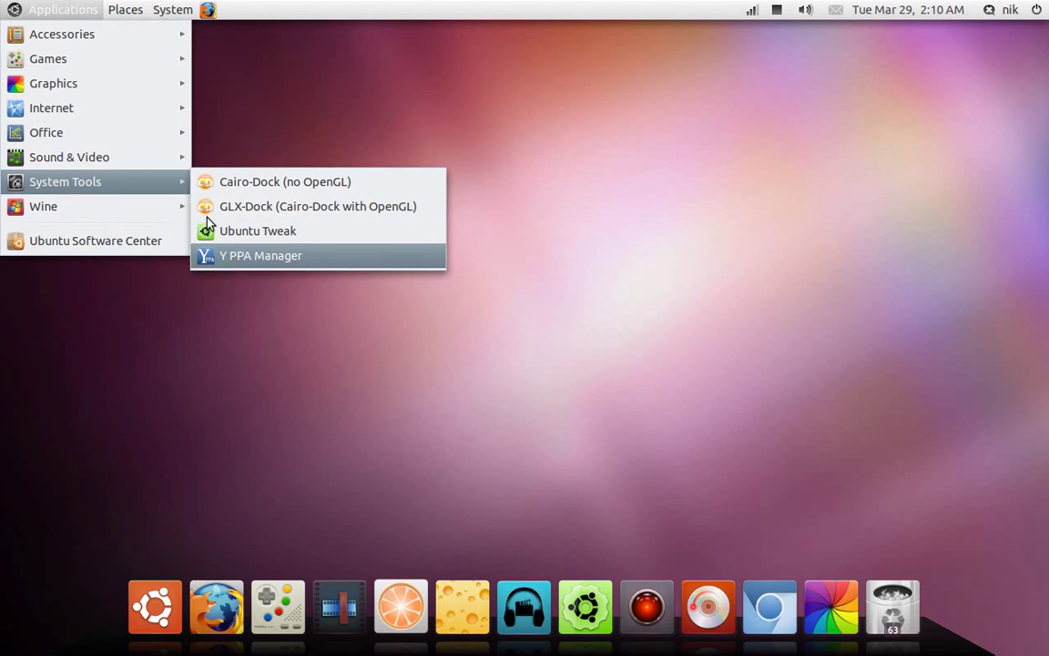
pyautogui.rightClick(42, 8)
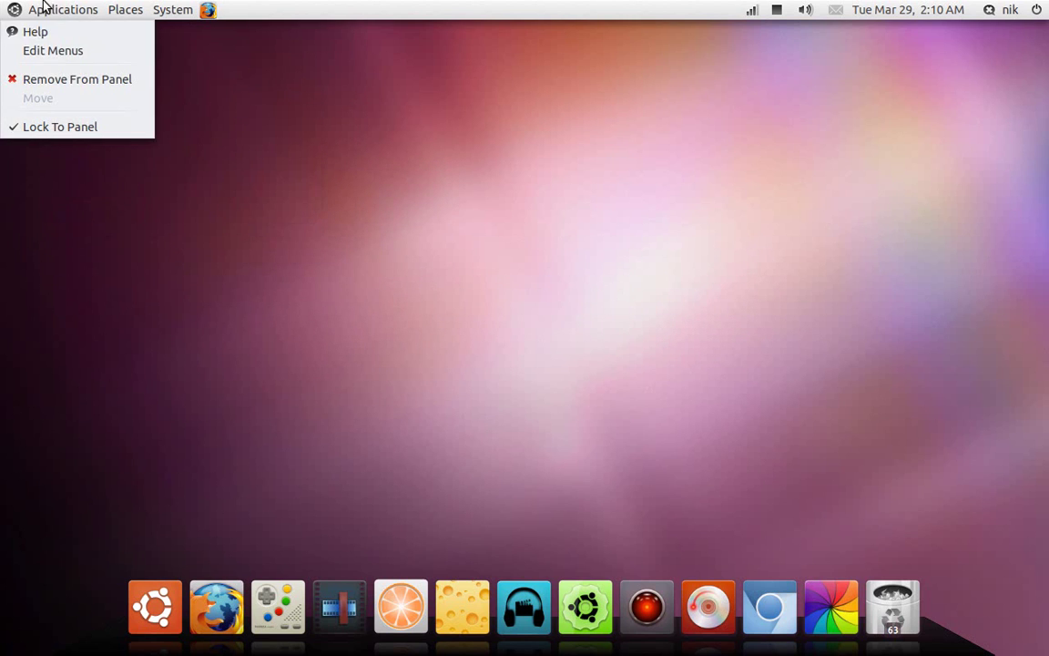
pyautogui.click(54, 51)
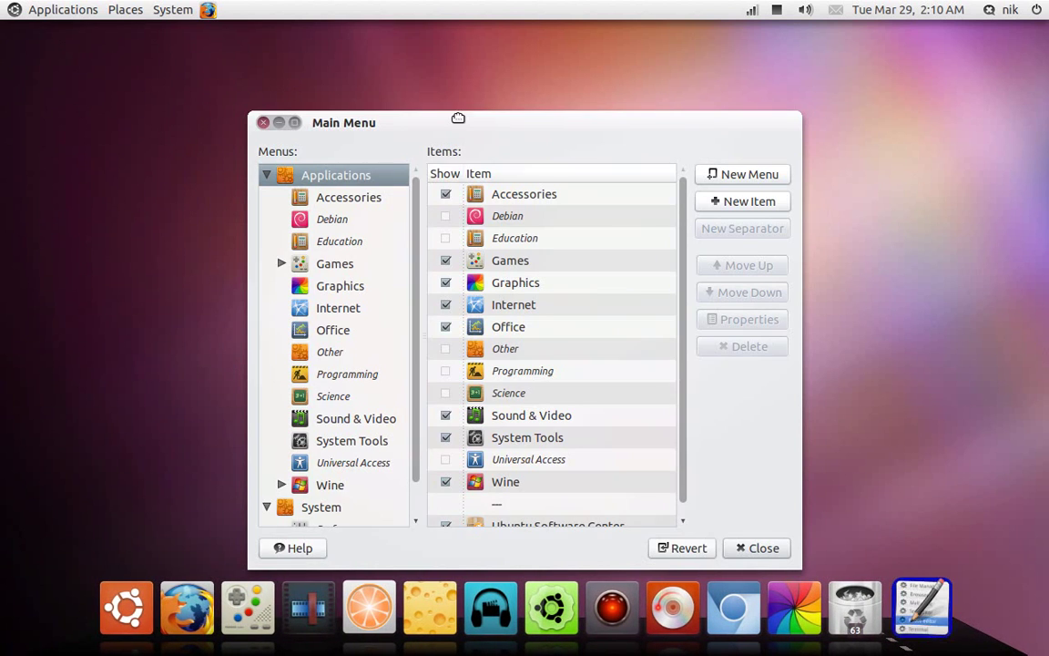
pyautogui.moveTo(458, 118); pyautogui.dragTo(422, 74)
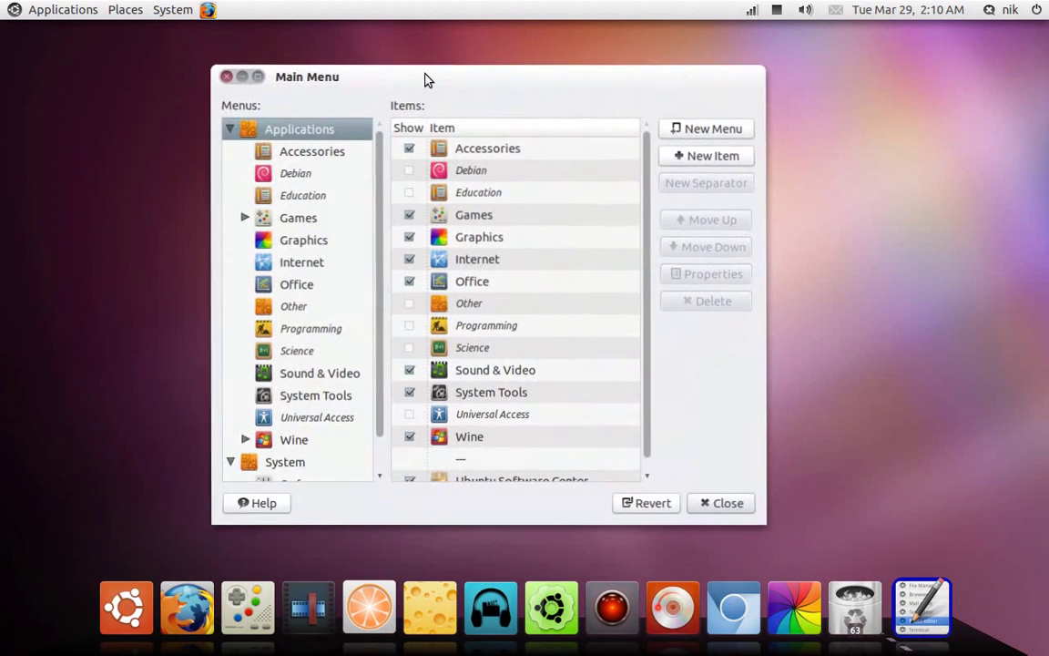
pyautogui.click(329, 400)
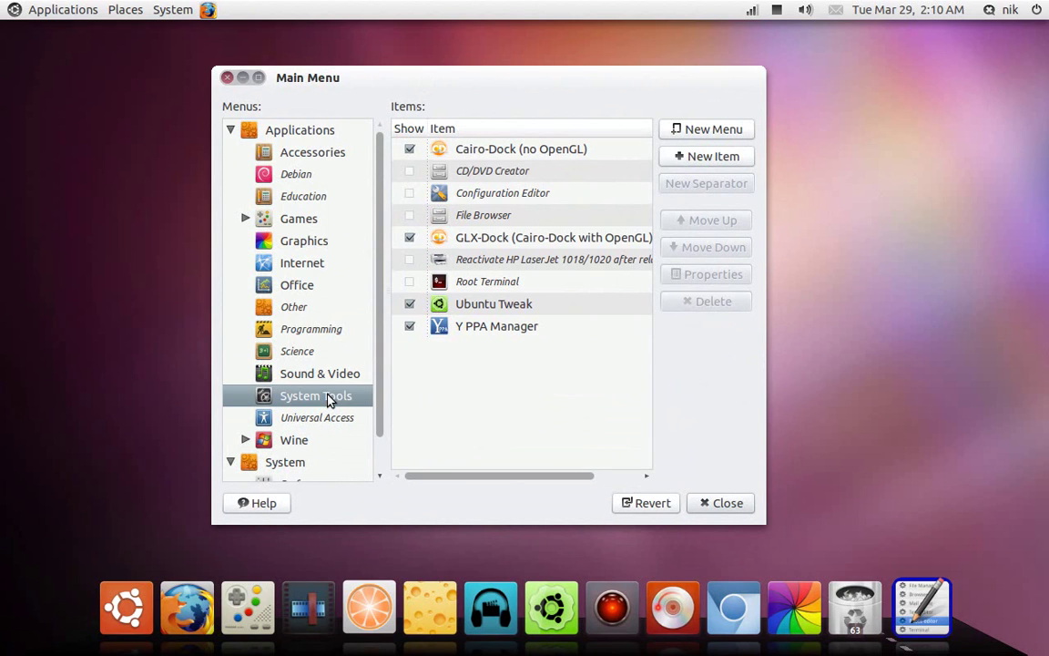
pyautogui.click(409, 328)
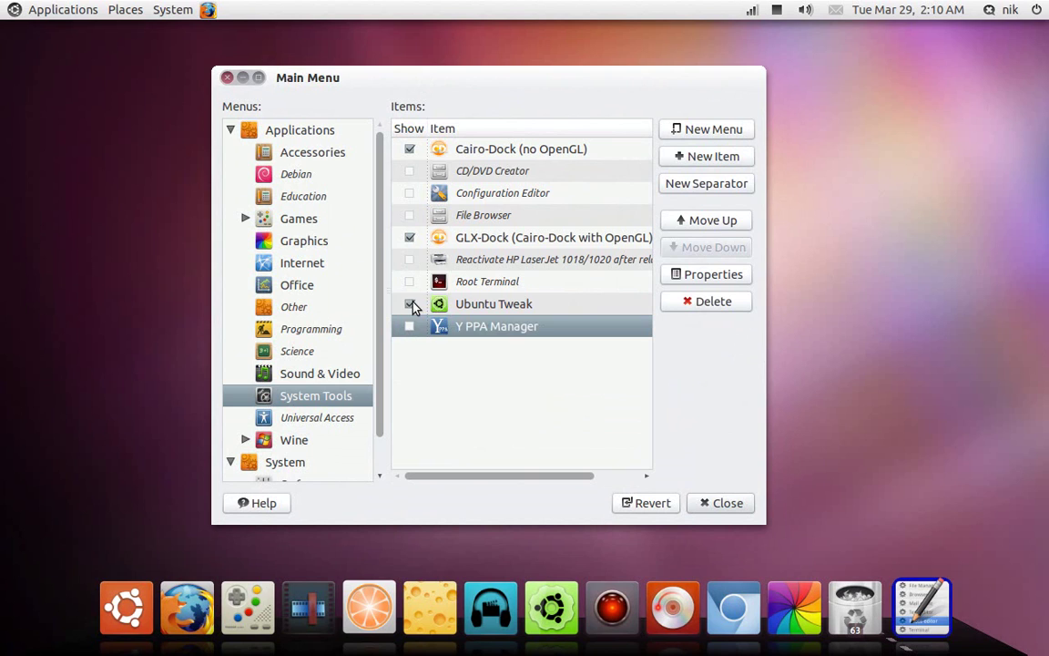
pyautogui.click(409, 304)
pyautogui.click(409, 237)
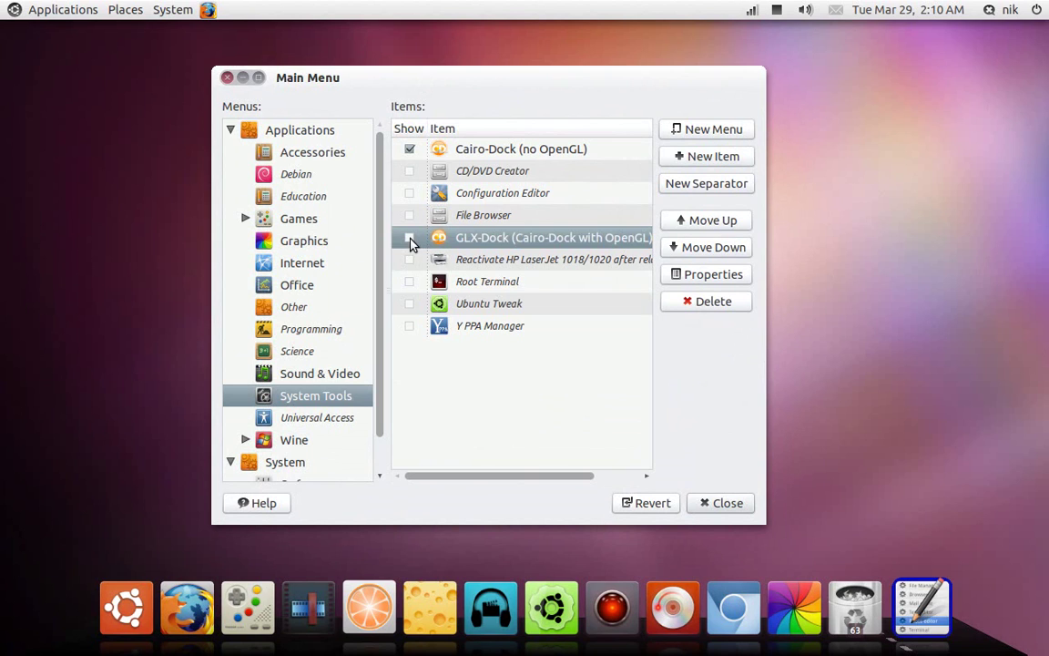
pyautogui.click(408, 148)
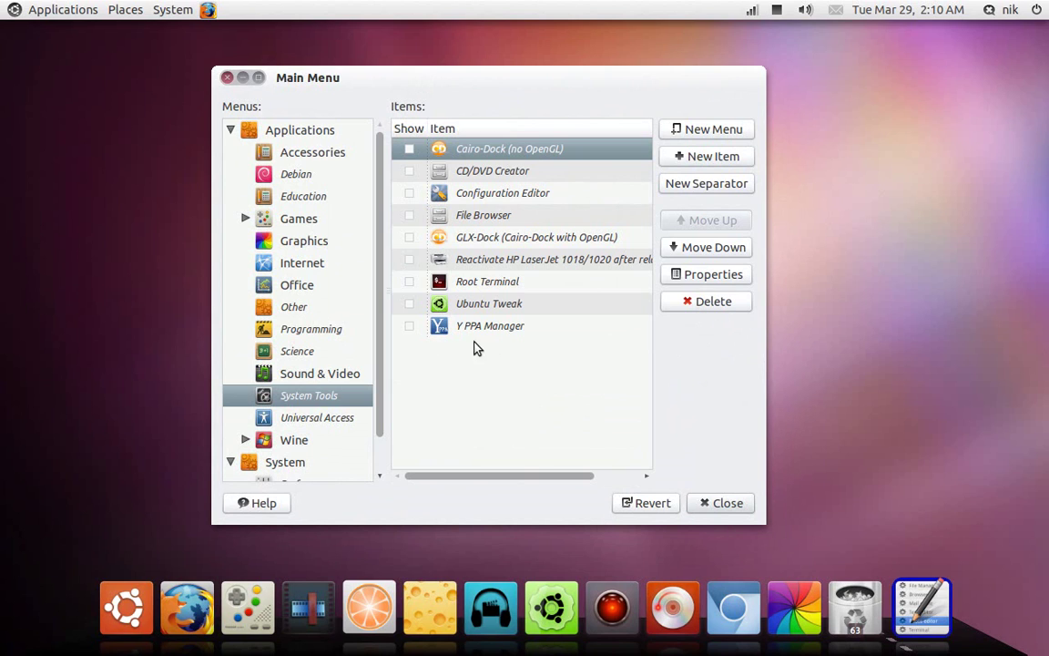
pyautogui.click(731, 502)
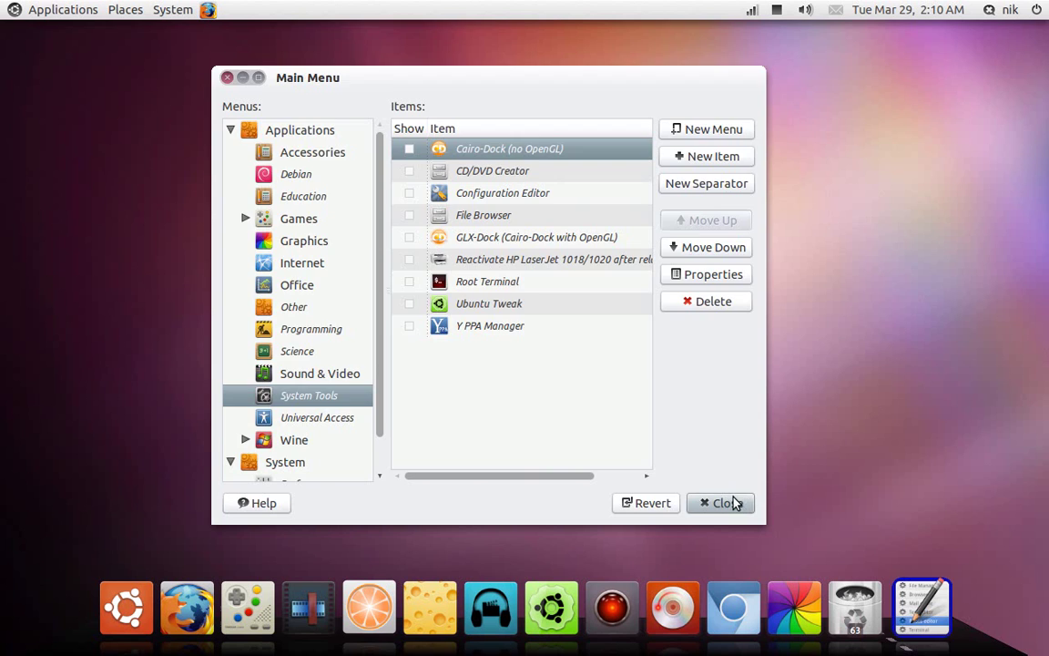
# Check the categories in the Applications menu and the entries of the panel's sound menu, closing each without changes.
pyautogui.click(91, 9)
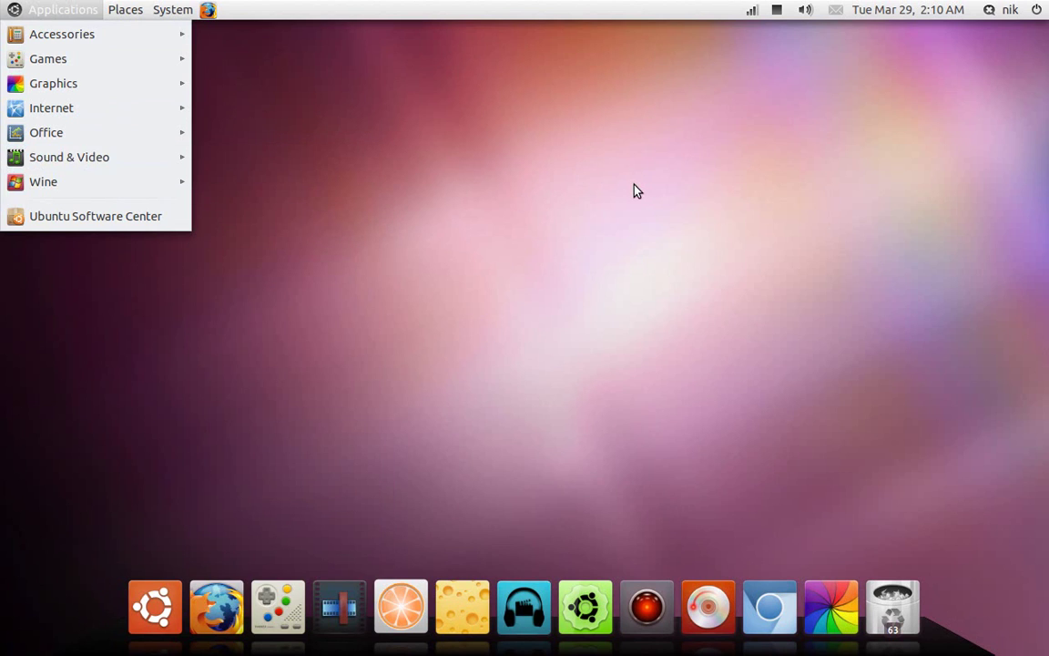
pyautogui.click(637, 190)
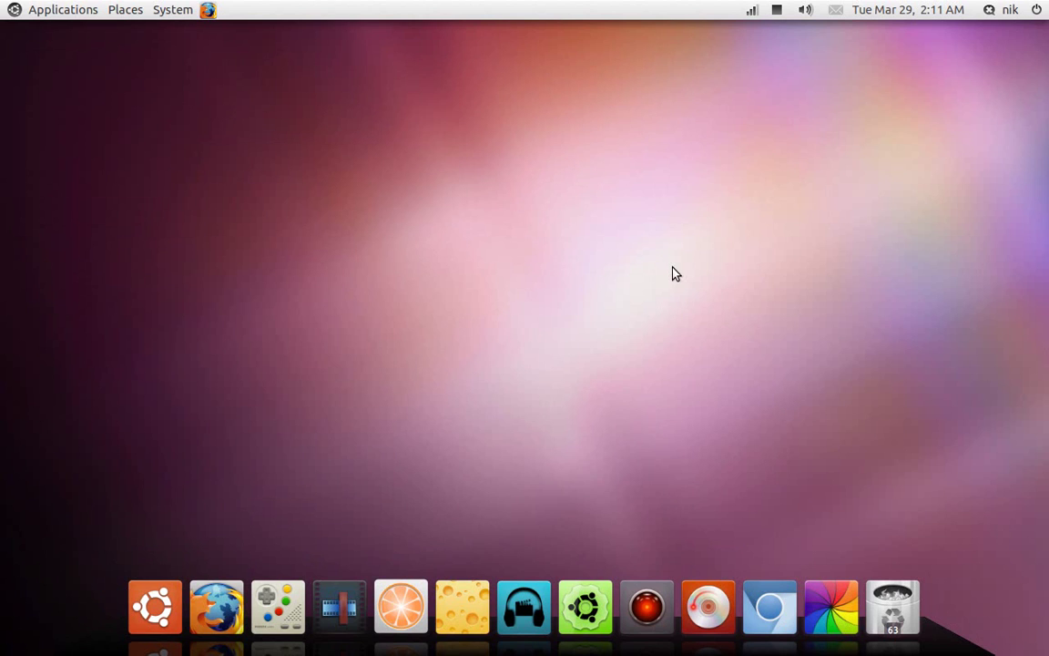
pyautogui.click(805, 10)
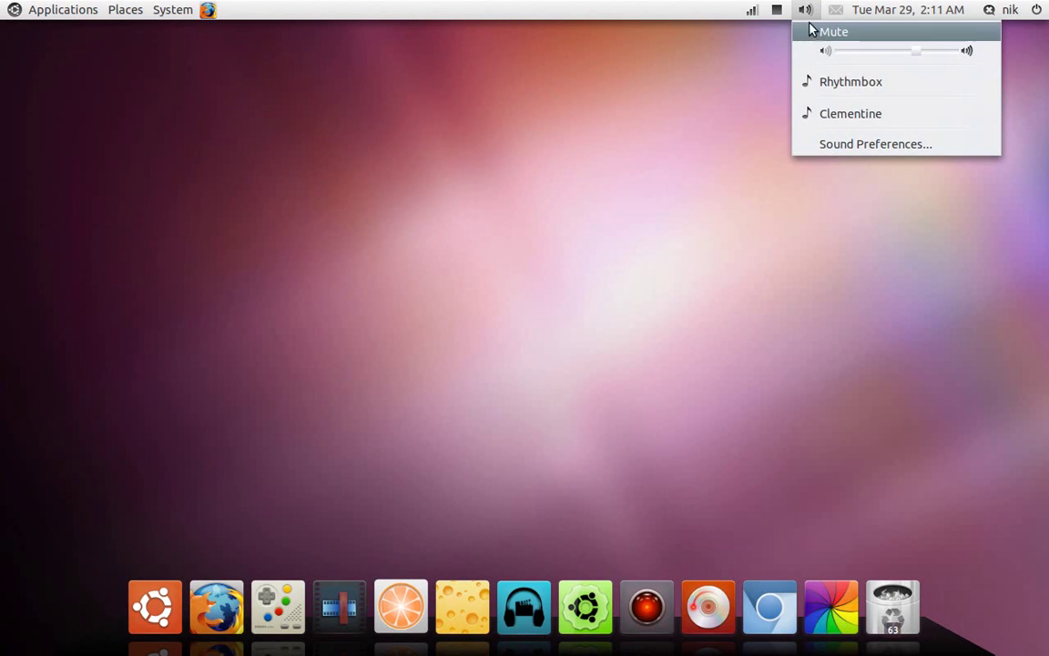
pyautogui.click(797, 310)
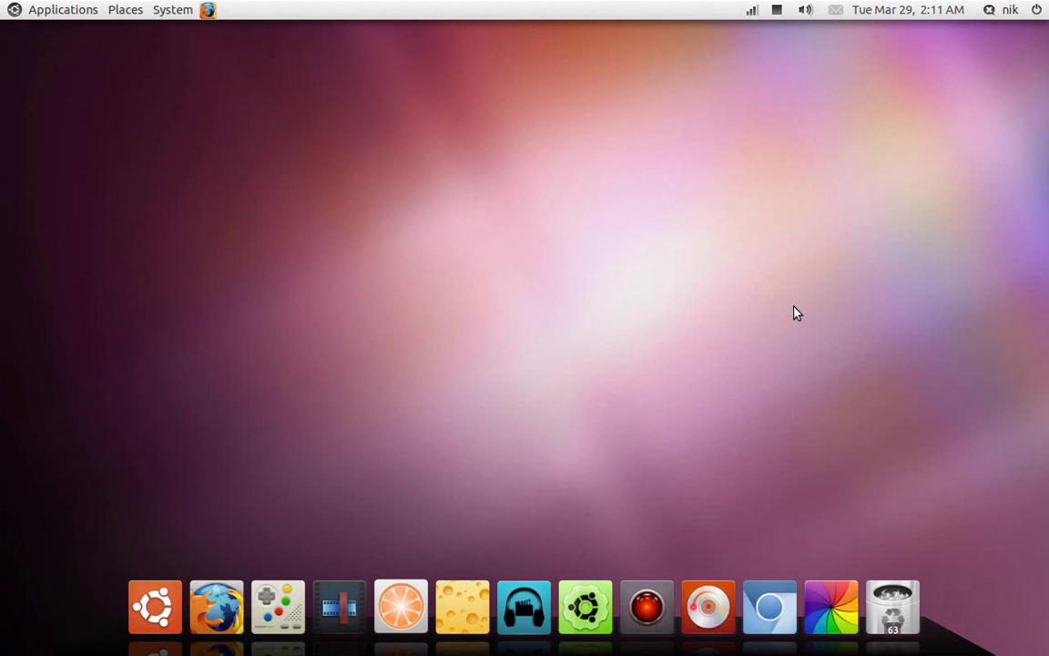